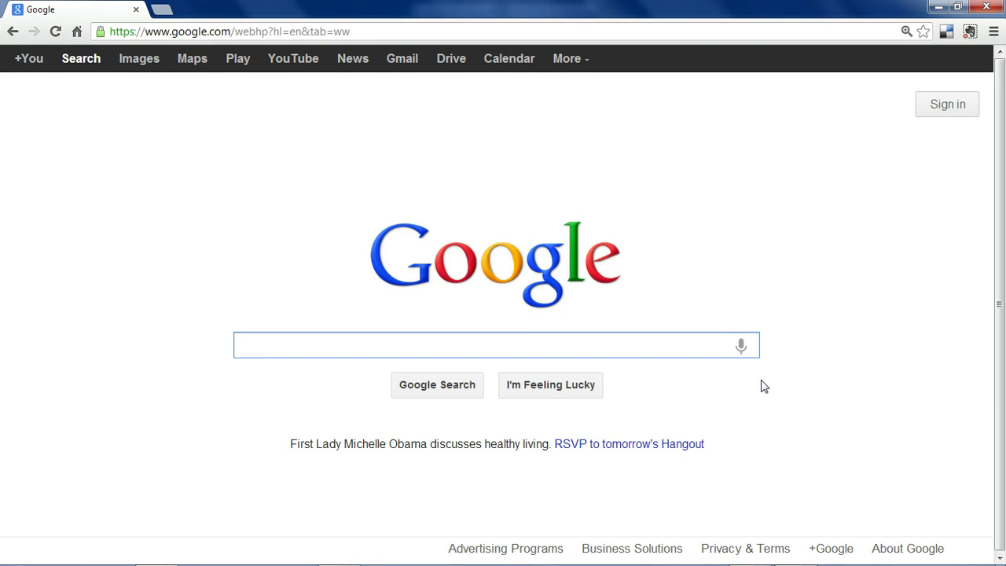
# Go to Google Drive from the Drive link on the Google homepage
pyautogui.click(456, 63)
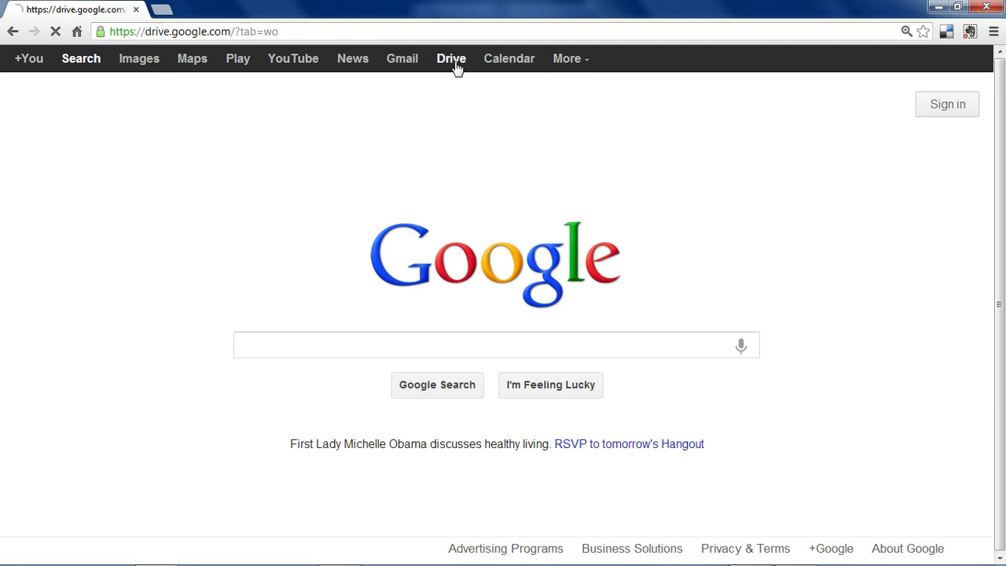
# Sign in to Google Drive with the account email and password
pyautogui.click(725, 195)
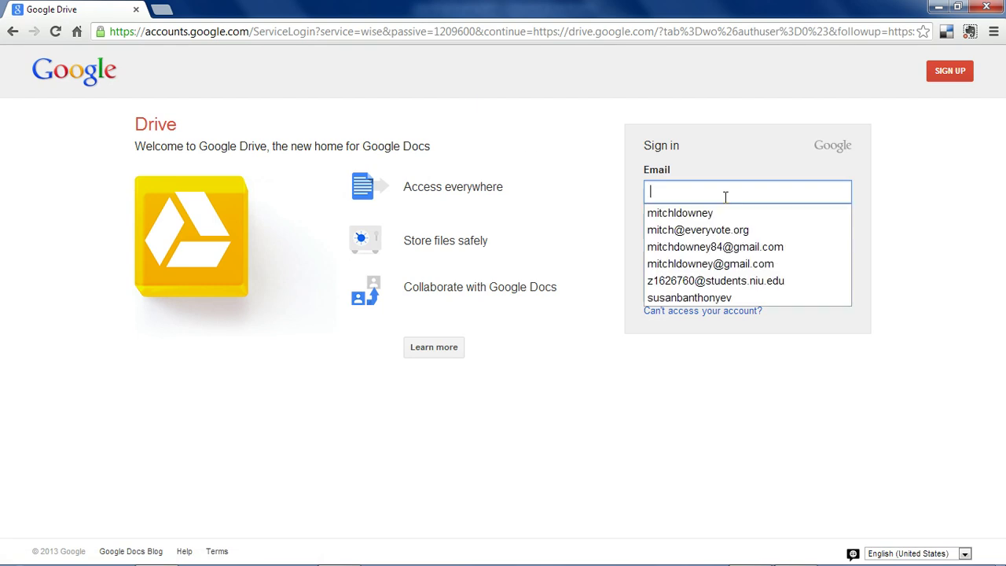
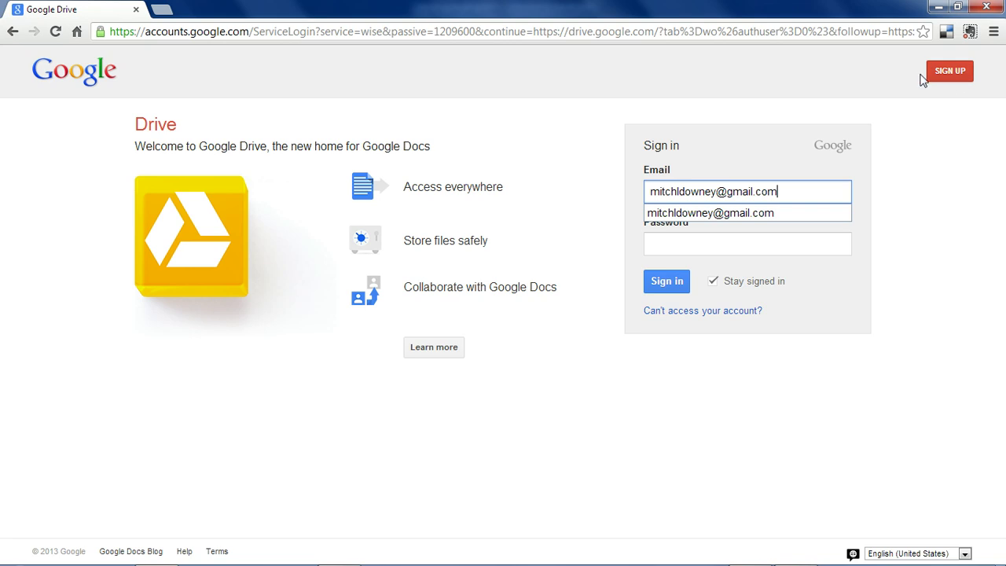
pyautogui.click(725, 246)
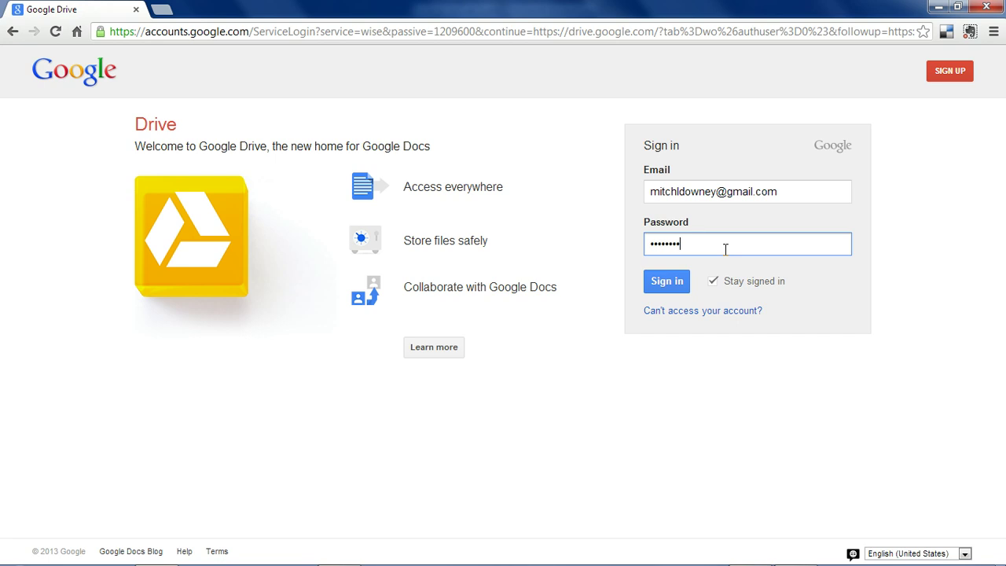
pyautogui.press('Return')
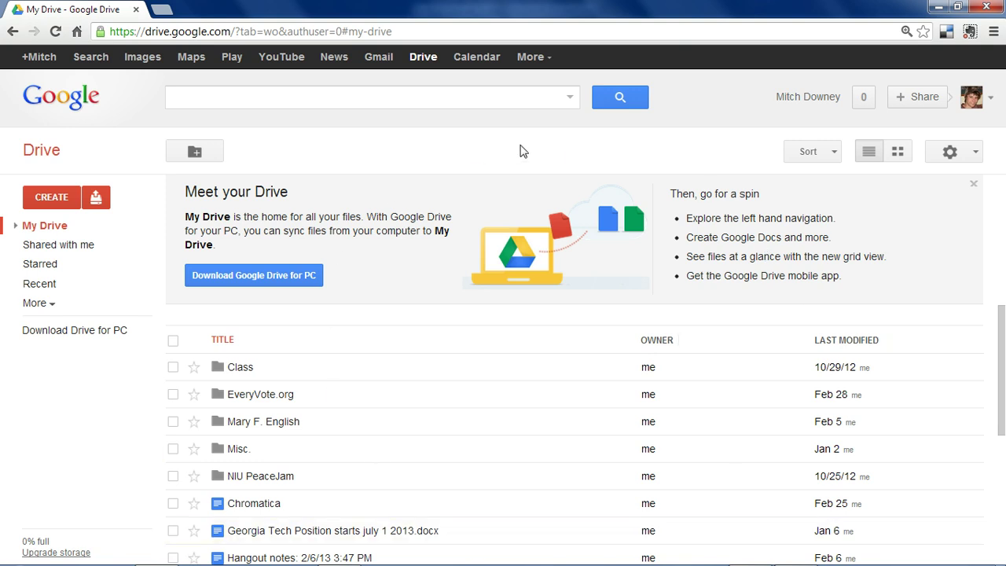
# Create a new Slides presentation from the CREATE menu with the Lesson Plan theme
pyautogui.click(53, 203)
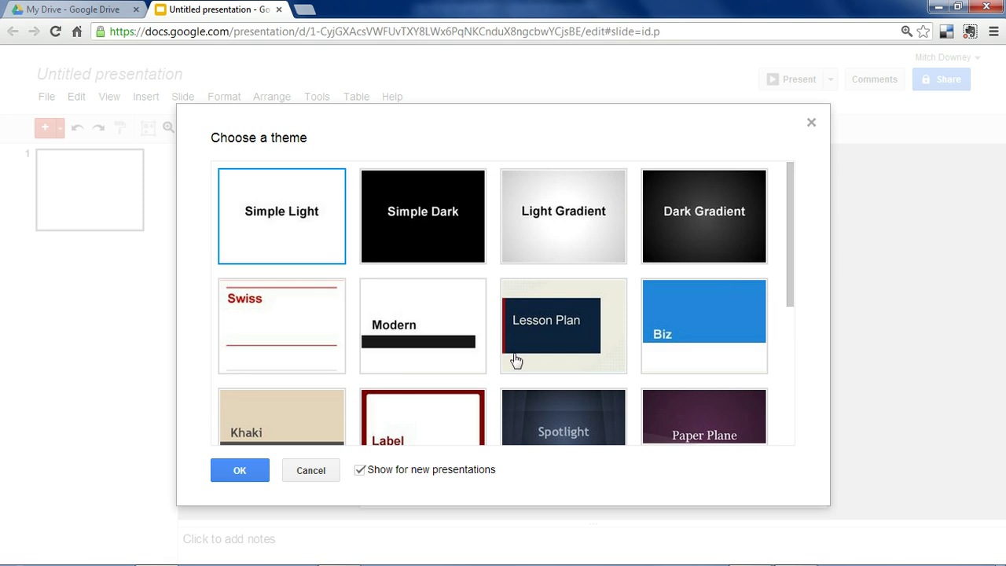
pyautogui.scroll(-1, 685, 325)
pyautogui.scroll(-2, 689, 332)
pyautogui.scroll(-1, 678, 370)
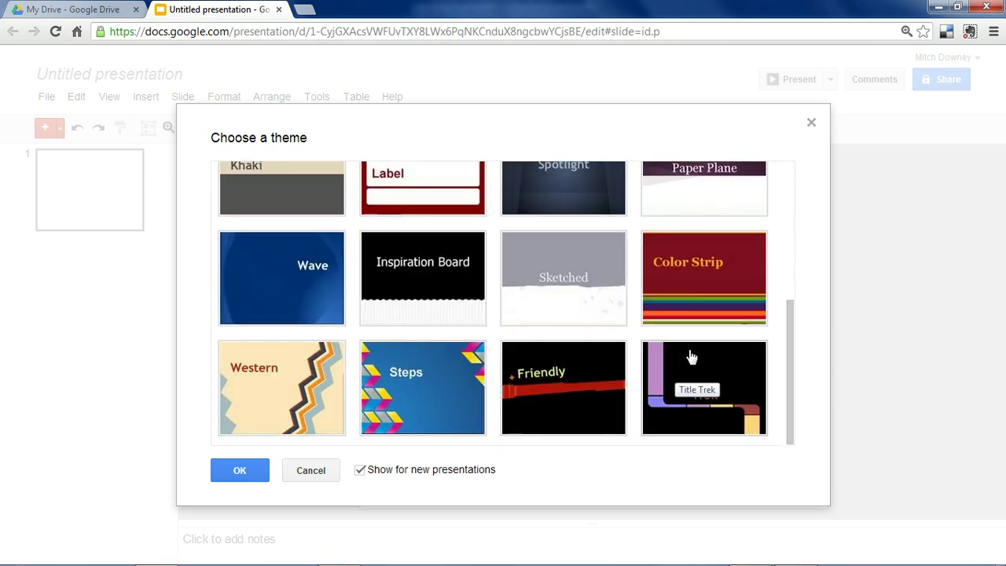
pyautogui.scroll(3, 624, 385)
pyautogui.scroll(1, 641, 371)
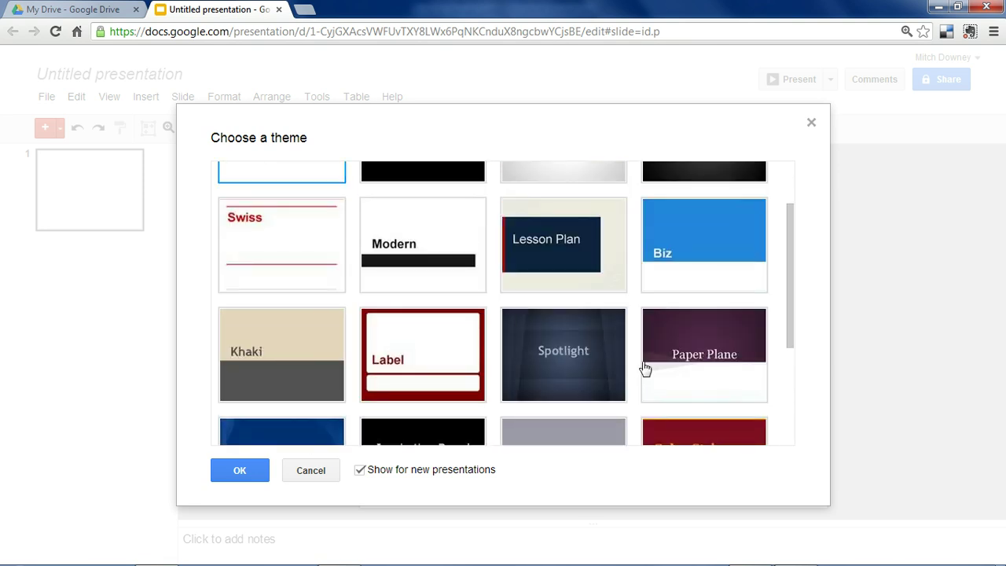
pyautogui.scroll(1, 660, 354)
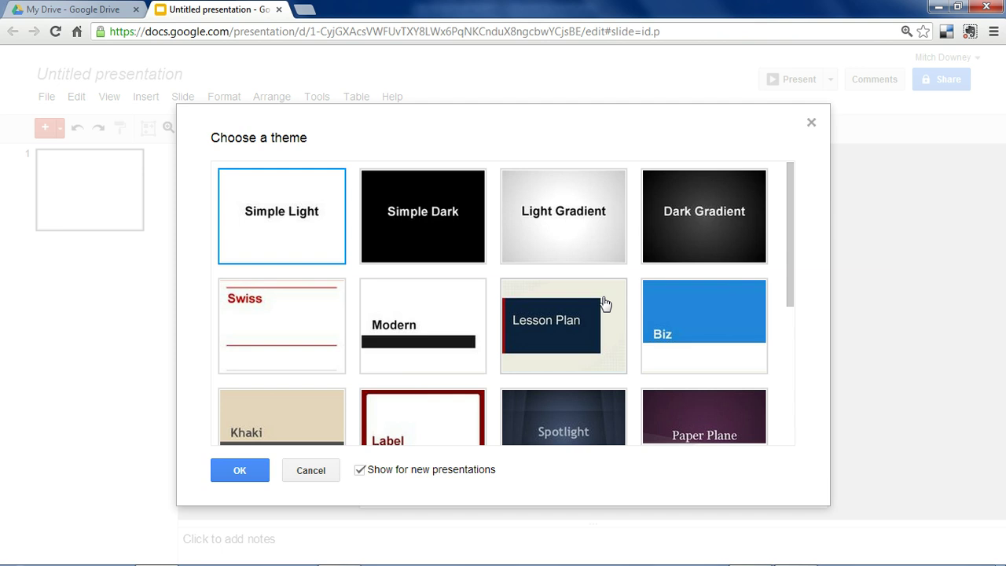
pyautogui.click(604, 304)
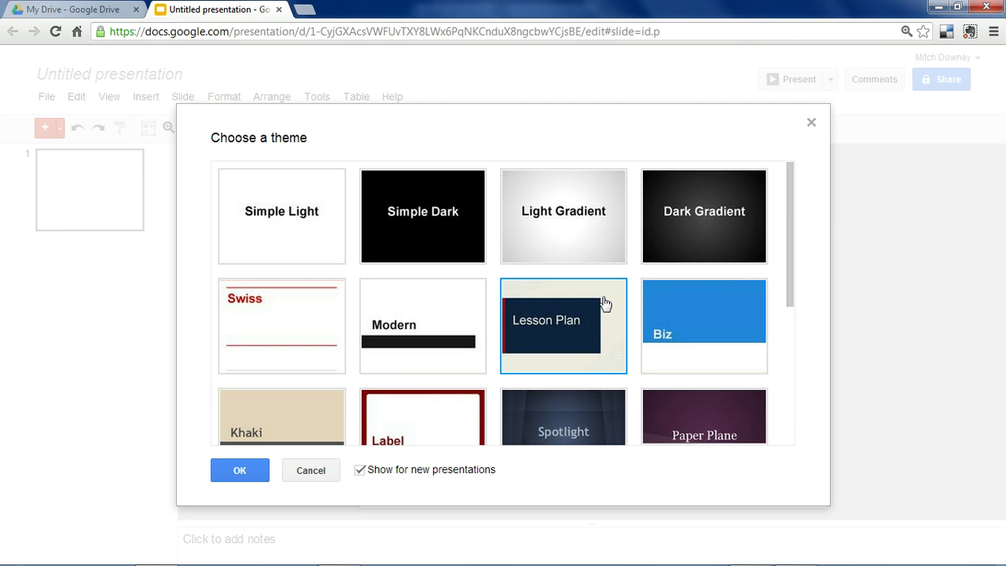
pyautogui.click(238, 471)
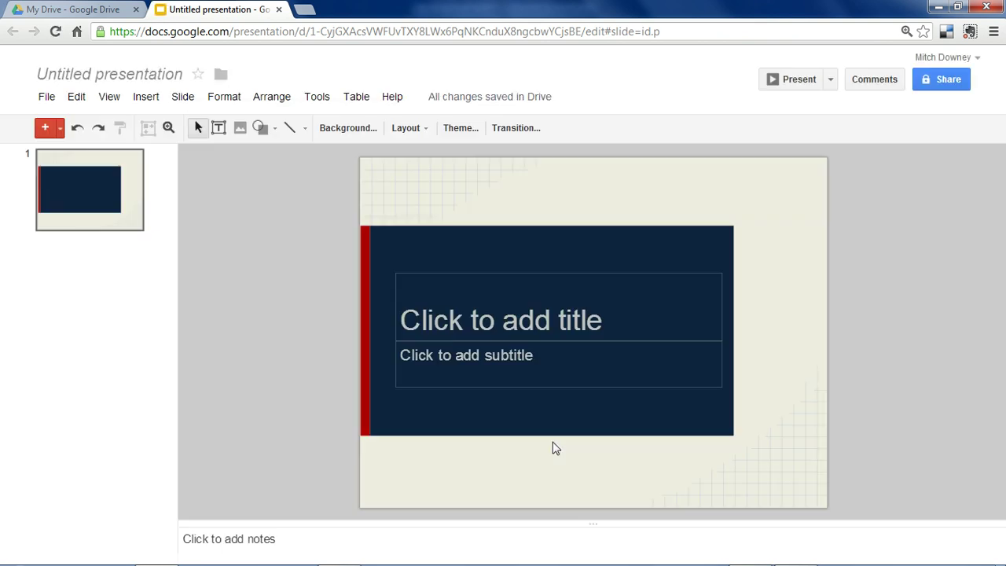
# Enter 'Cool Dogs' as the slide title and 'Dogs doing cool things' as the subtitle
pyautogui.click(626, 327)
pyautogui.write('Co')
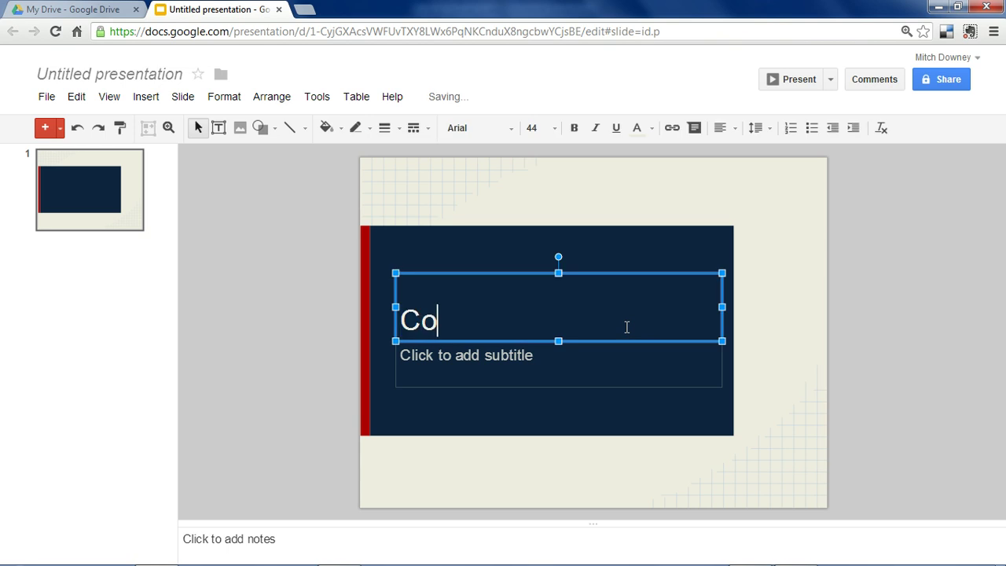
pyautogui.write('ol Dogs')
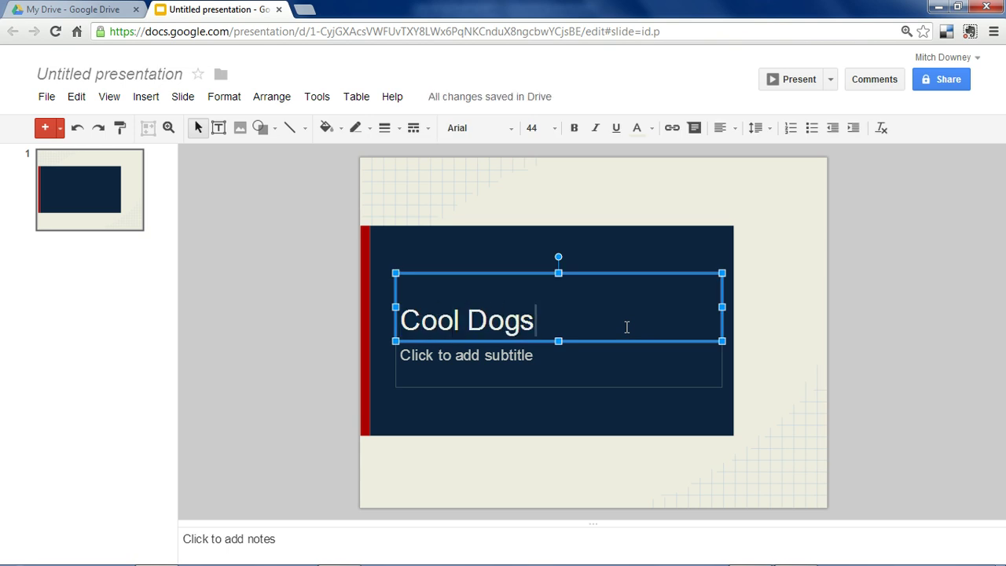
pyautogui.click(607, 370)
pyautogui.write('Dogs ')
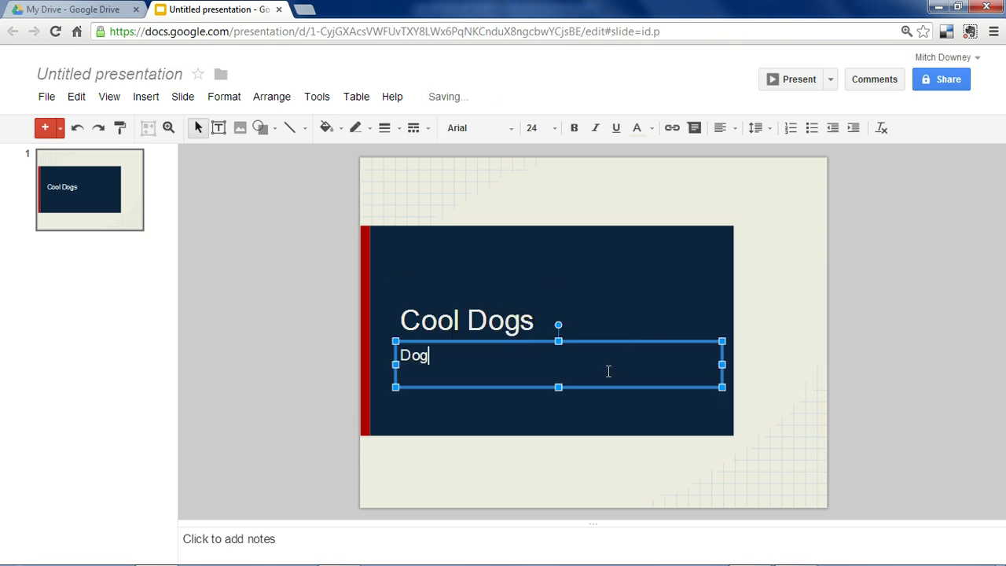
pyautogui.write('do')
pyautogui.write('ing cool things')
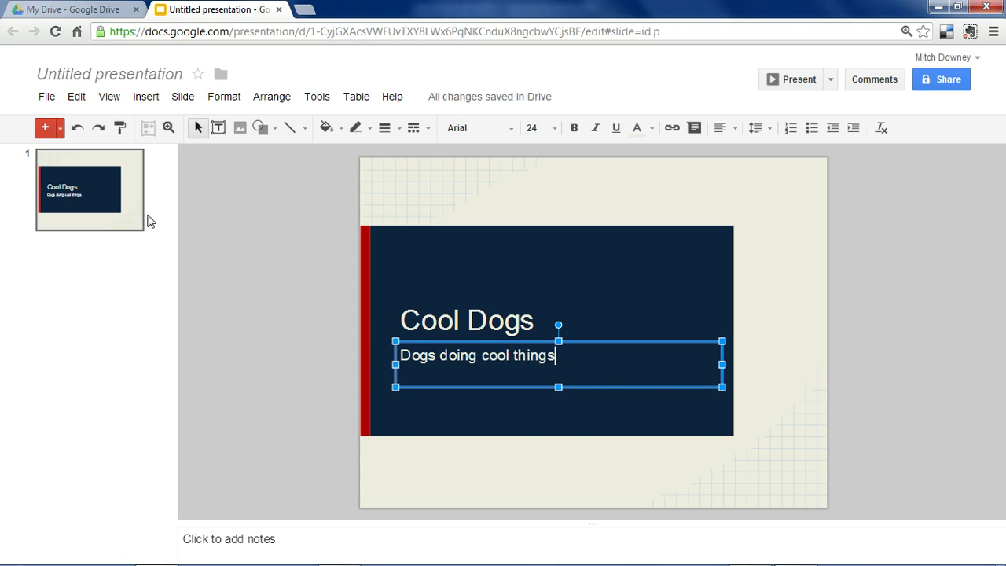
# Add a title-and-body slide, then a Title and Two Columns slide
pyautogui.click(51, 131)
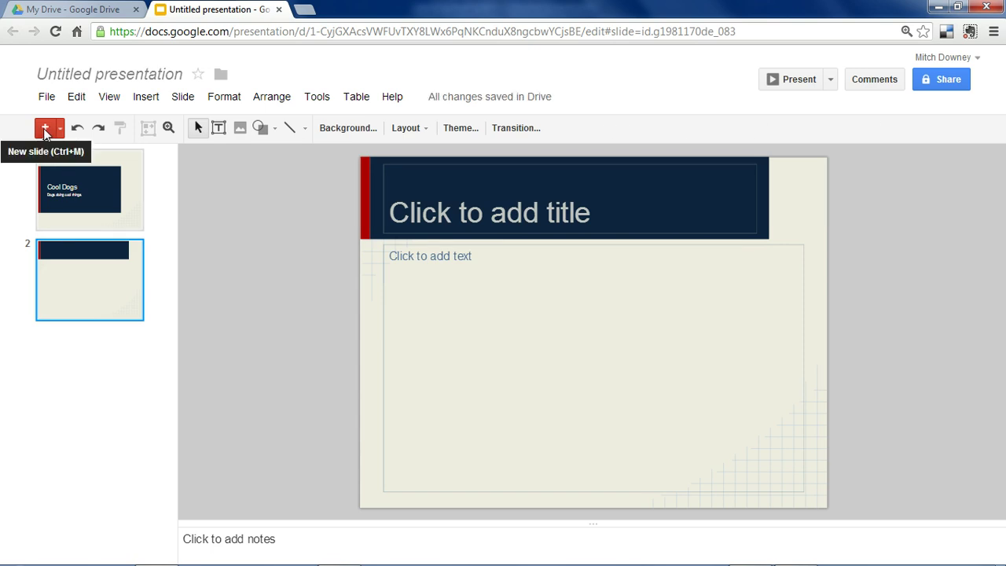
pyautogui.click(60, 130)
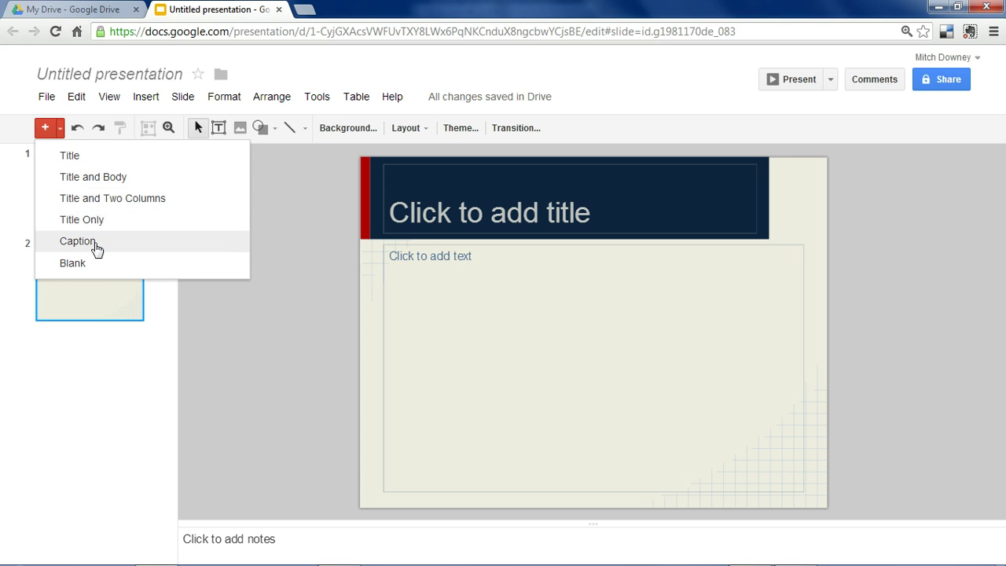
pyautogui.click(108, 201)
pyautogui.click(90, 300)
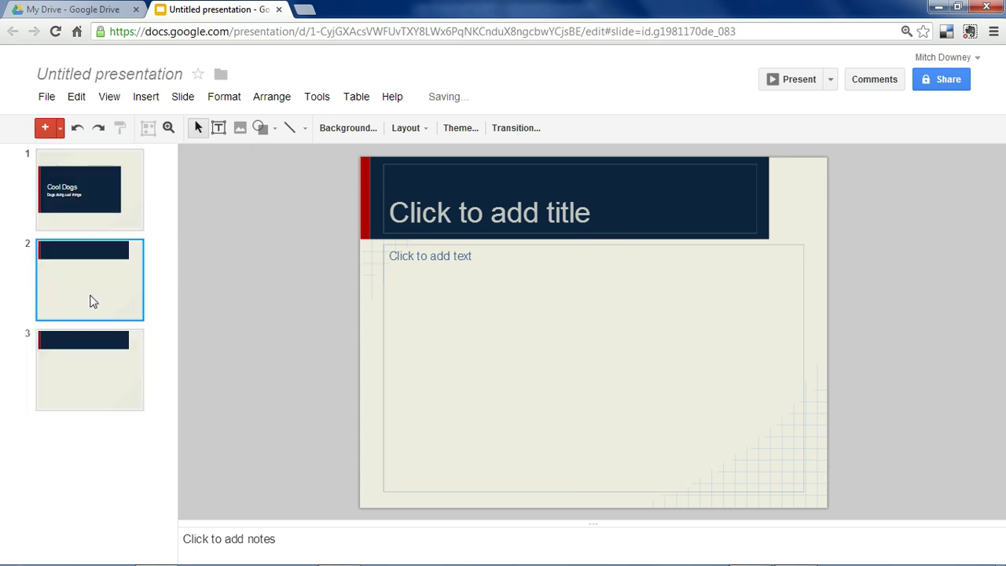
# Title the third slide 'Cool dogs', checking font size options without changing them
pyautogui.click(113, 380)
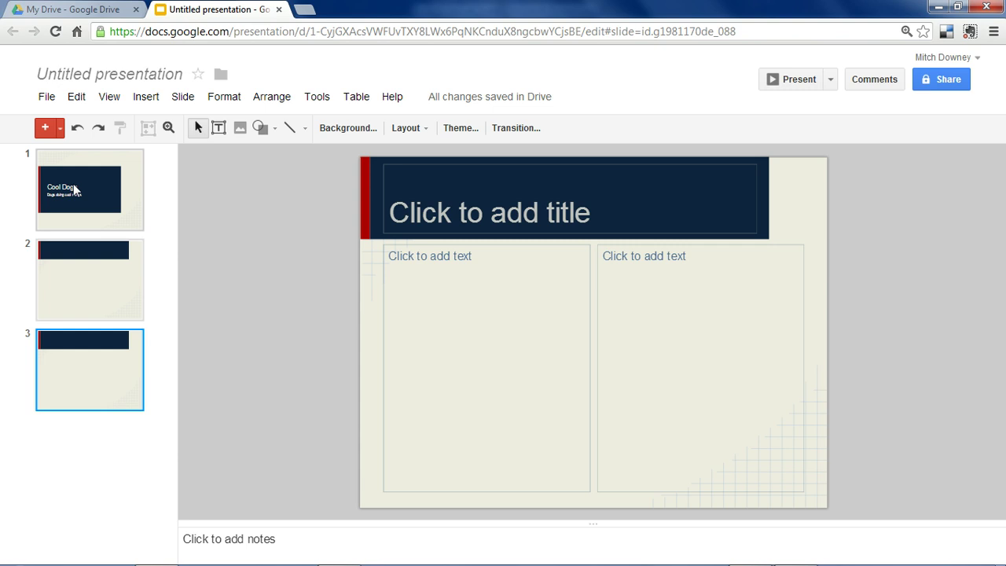
pyautogui.click(432, 219)
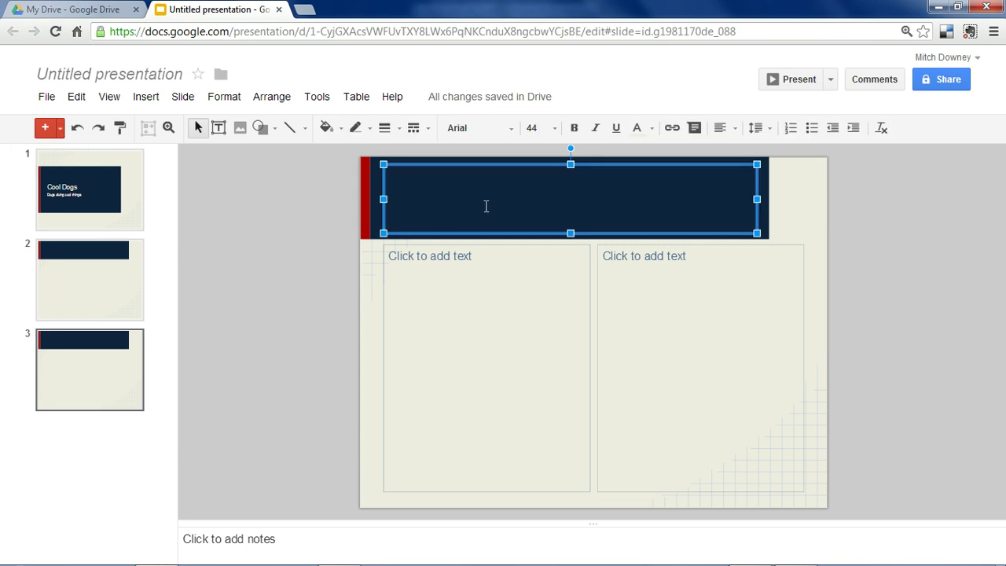
pyautogui.write('Cool dogs')
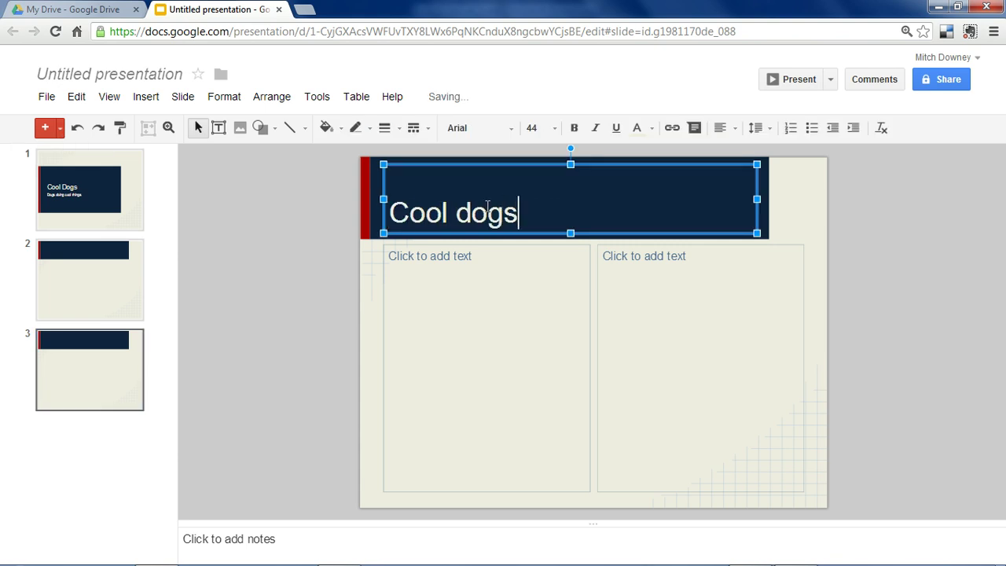
pyautogui.moveTo(538, 217); pyautogui.dragTo(291, 210)
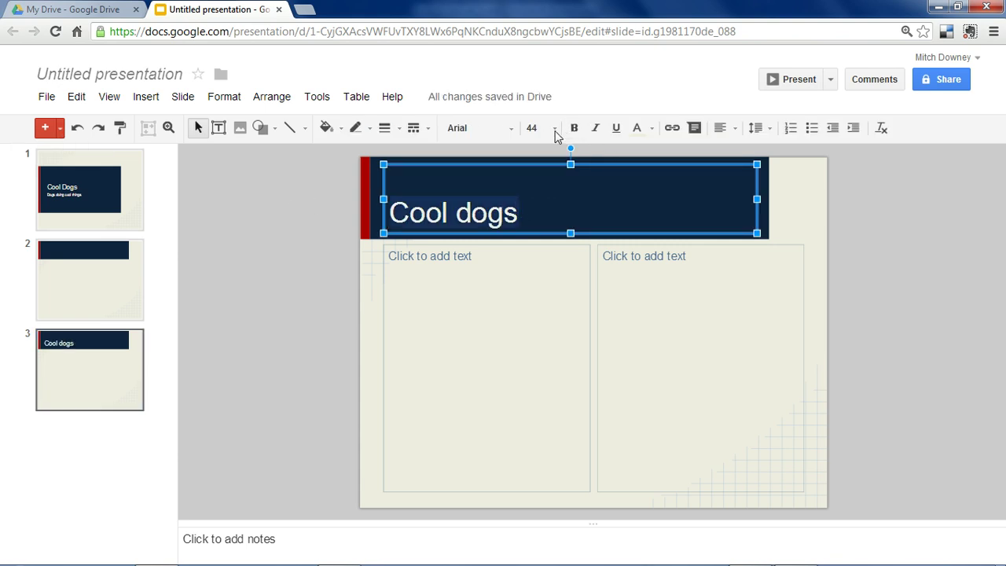
pyautogui.click(555, 129)
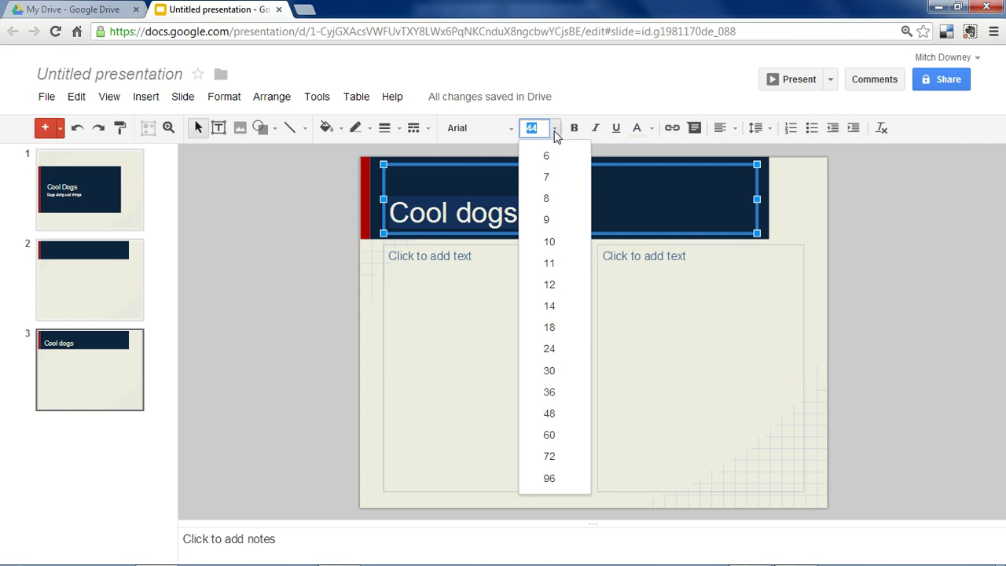
pyautogui.click(227, 99)
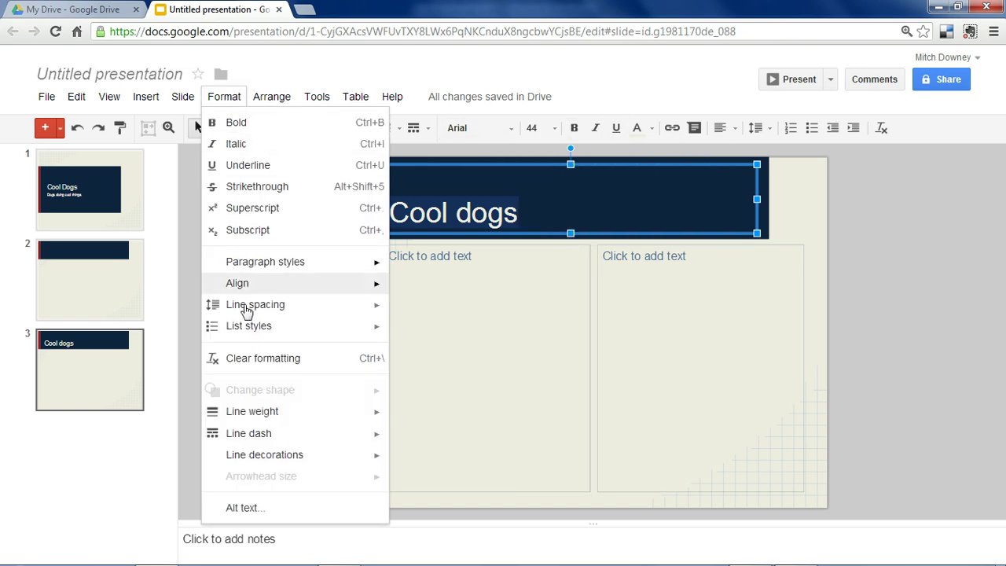
pyautogui.click(212, 98)
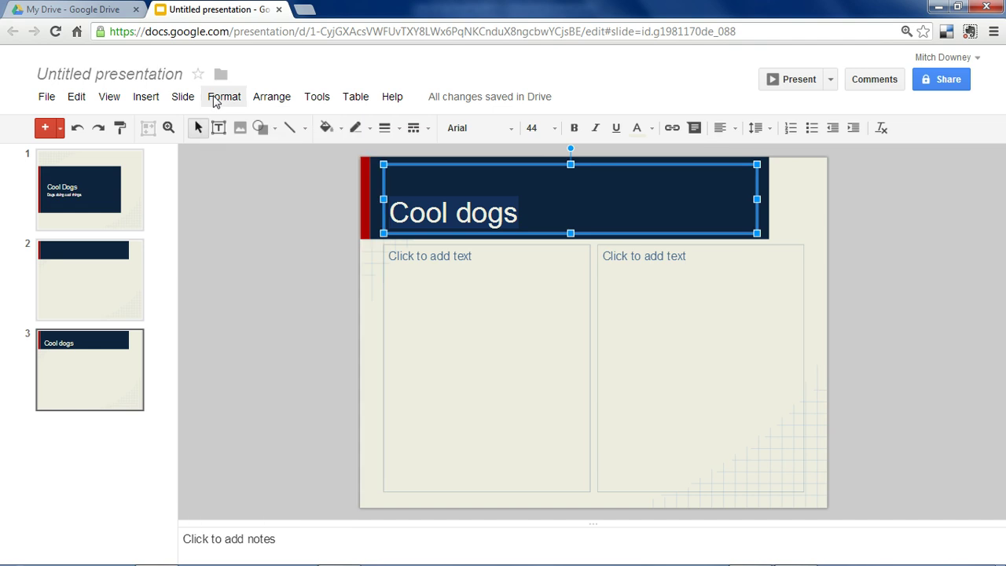
# Delete the left and right empty text boxes on slide 3
pyautogui.click(383, 310)
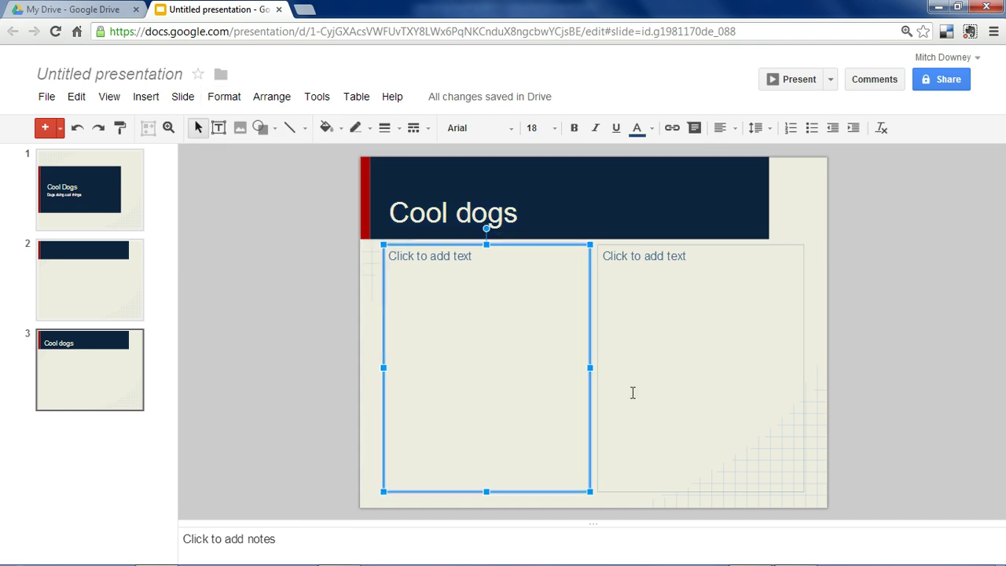
pyautogui.press('Delete')
pyautogui.click(597, 404)
pyautogui.press('Delete')
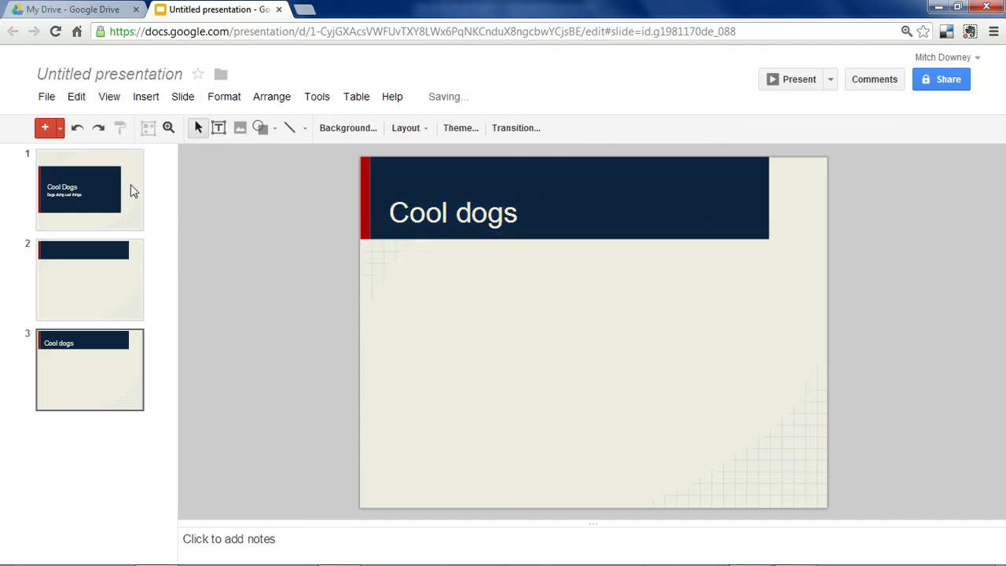
# Start inserting an image on slide 3 via Insert > Image's Upload option
pyautogui.click(145, 99)
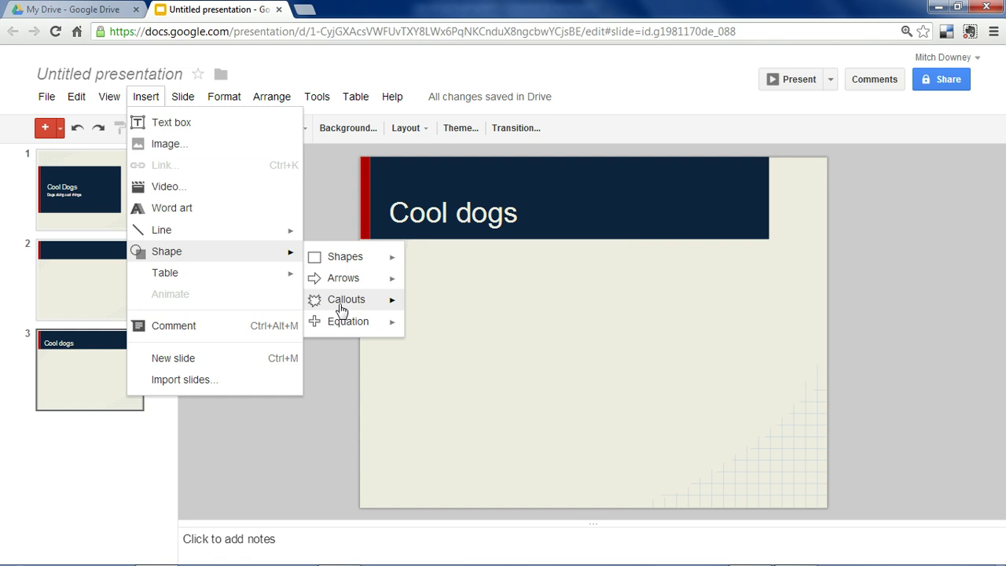
pyautogui.moveTo(165, 272)
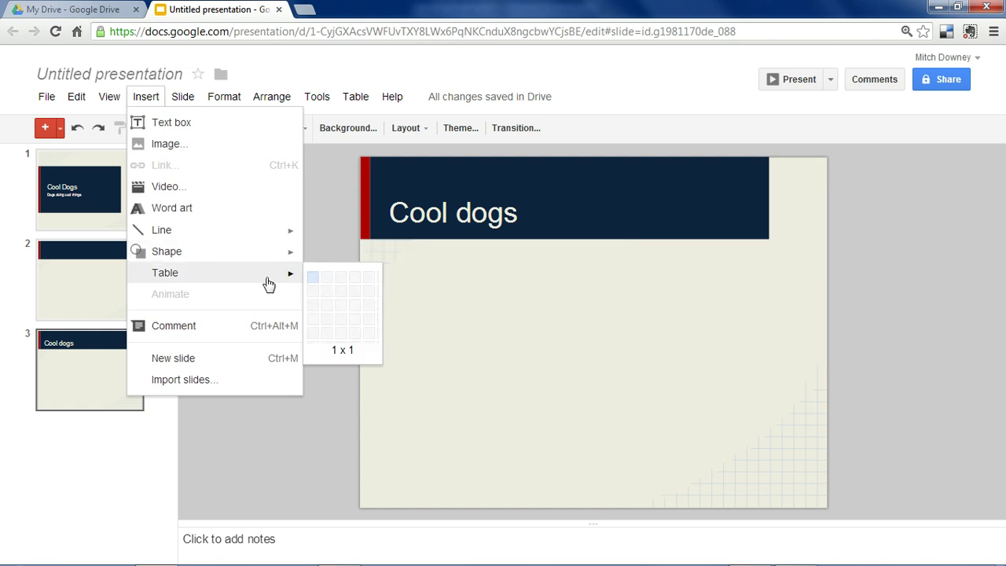
pyautogui.click(201, 146)
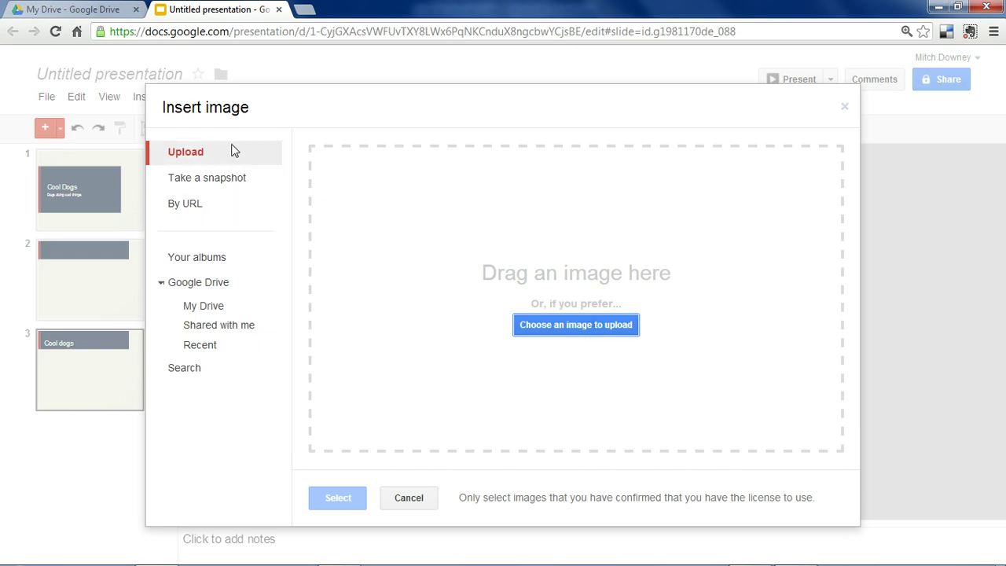
pyautogui.click(196, 370)
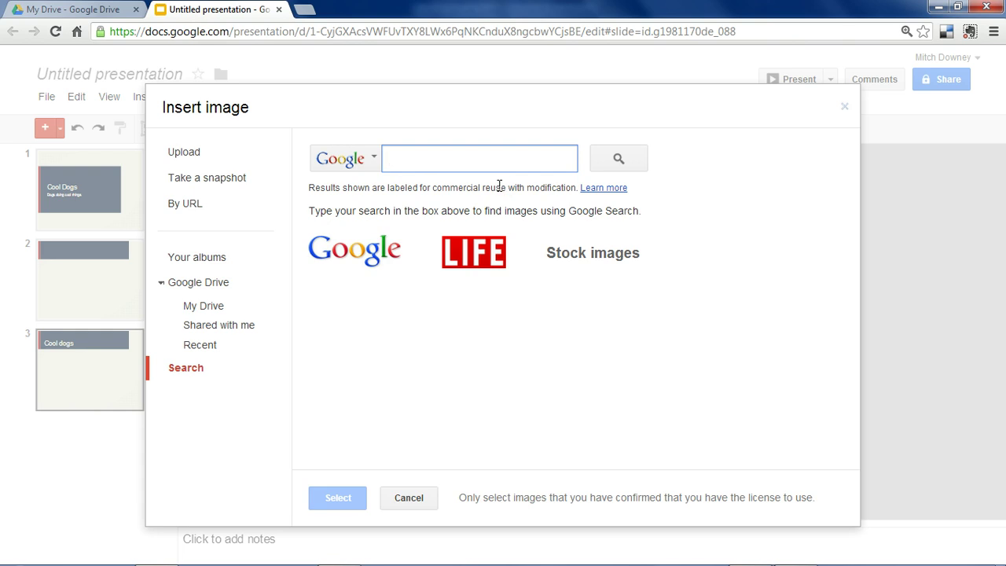
pyautogui.click(212, 156)
# Upload the cooldog2 photo from the computer onto slide 3
pyautogui.click(573, 324)
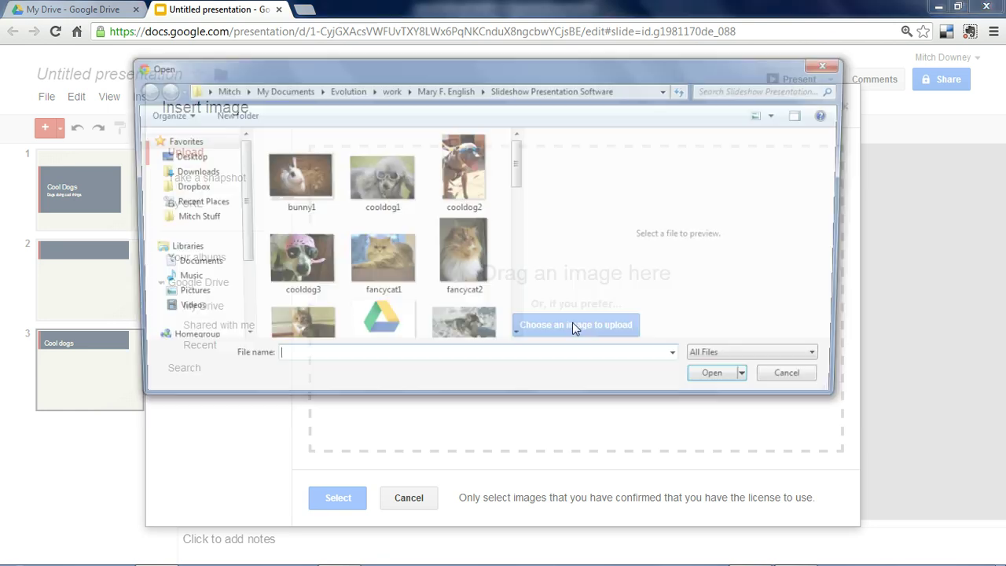
pyautogui.click(386, 201)
pyautogui.click(310, 255)
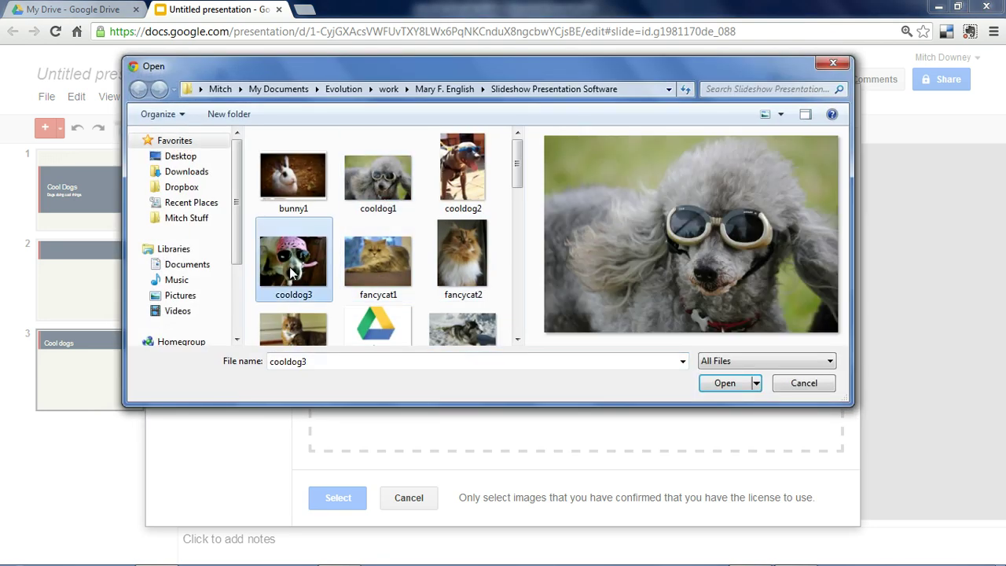
pyautogui.click(440, 187)
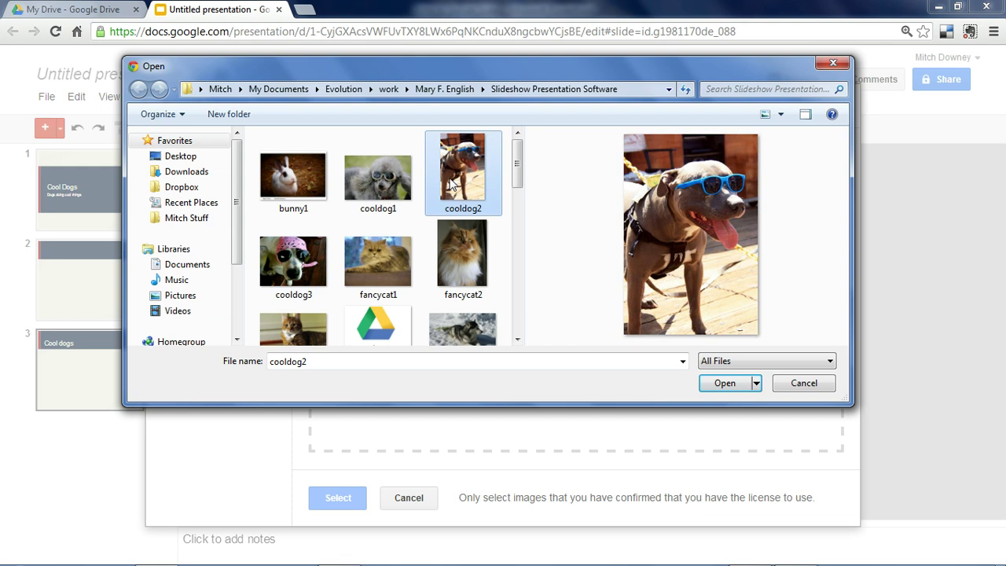
pyautogui.click(720, 383)
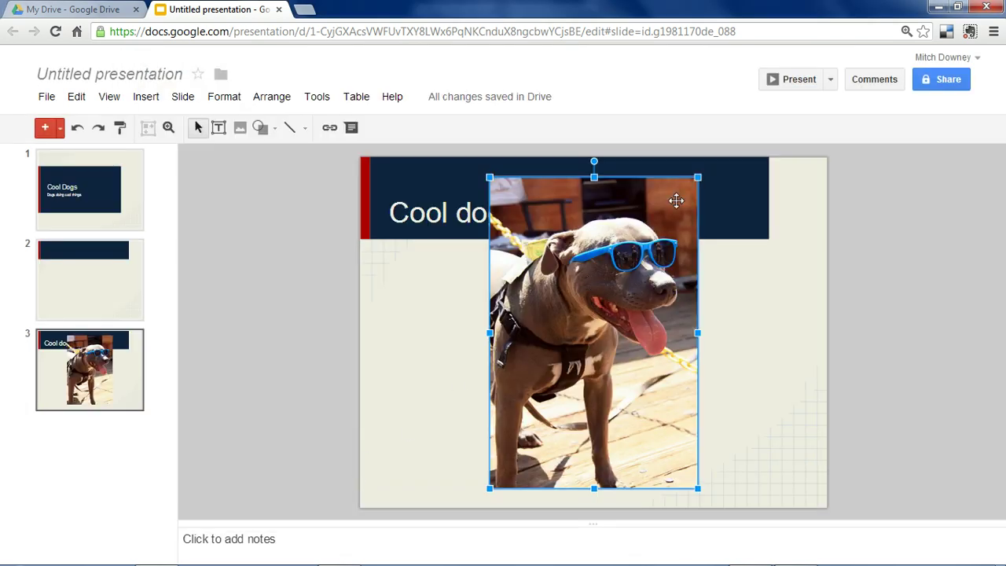
# Shrink the dog photo by its corner and drag it left below the title
pyautogui.moveTo(698, 177); pyautogui.dragTo(625, 286)
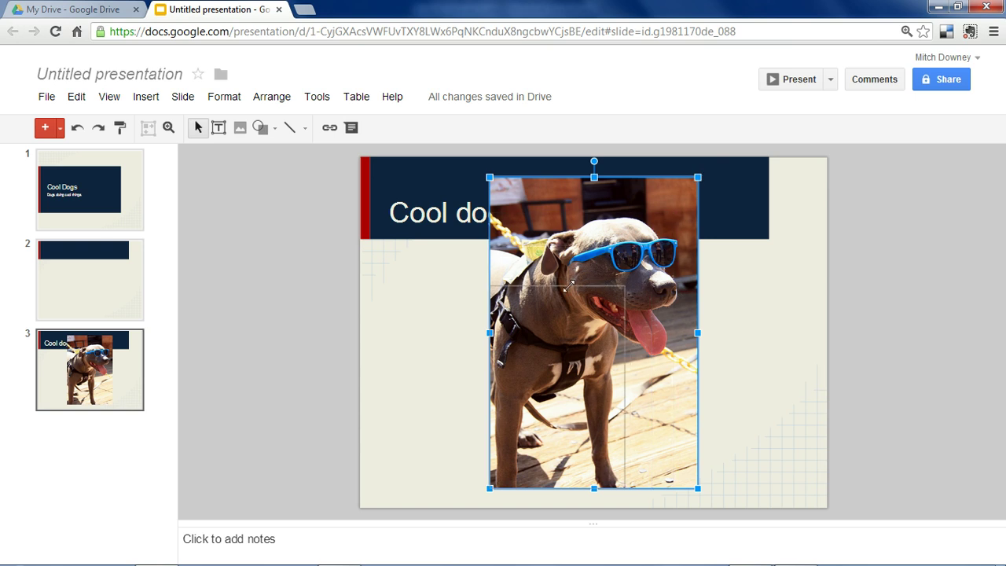
pyautogui.moveTo(508, 325)
pyautogui.mouseDown()
pyautogui.moveTo(456, 310)
pyautogui.moveTo(458, 272)
pyautogui.moveTo(580, 295)
pyautogui.moveTo(467, 320)
pyautogui.mouseUp()
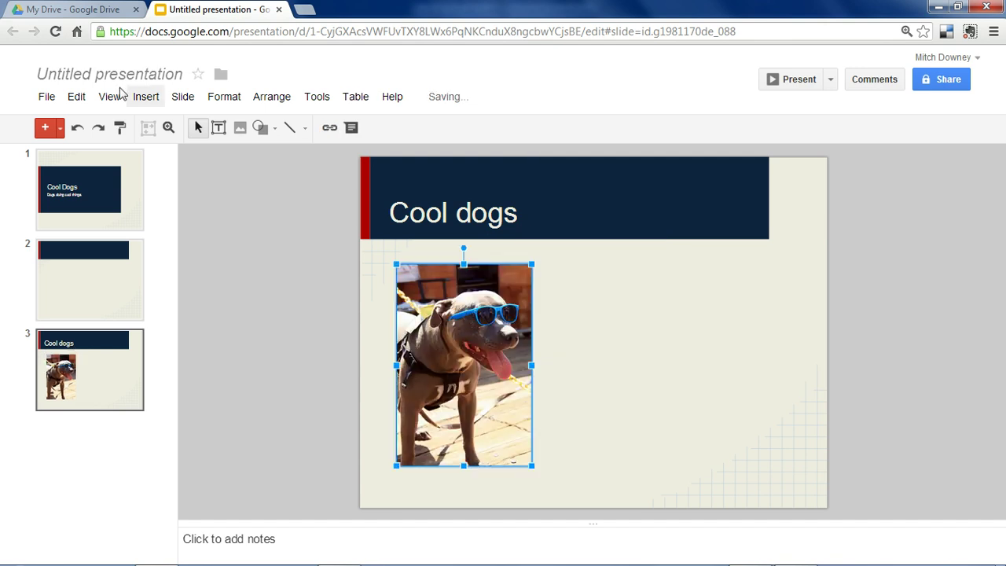
# Insert the Dalmatian Riding a Bike YouTube video by URL and place it right of the photo
pyautogui.click(147, 101)
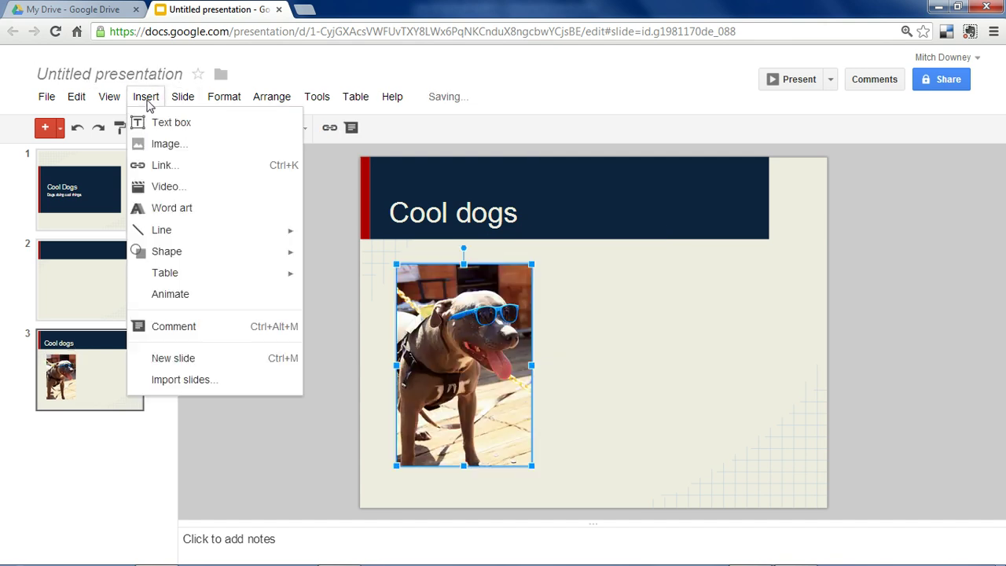
pyautogui.click(184, 191)
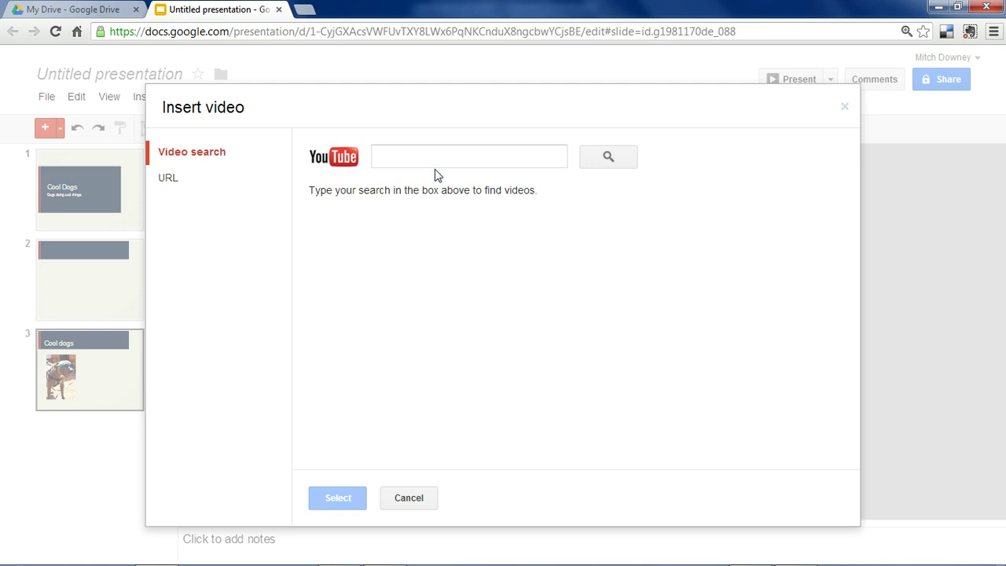
pyautogui.click(213, 182)
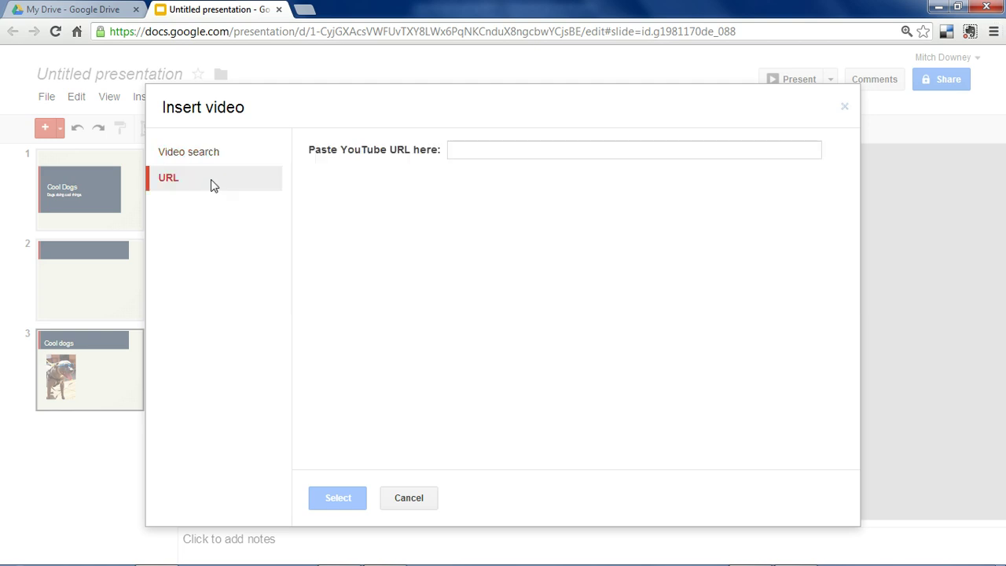
pyautogui.click(238, 161)
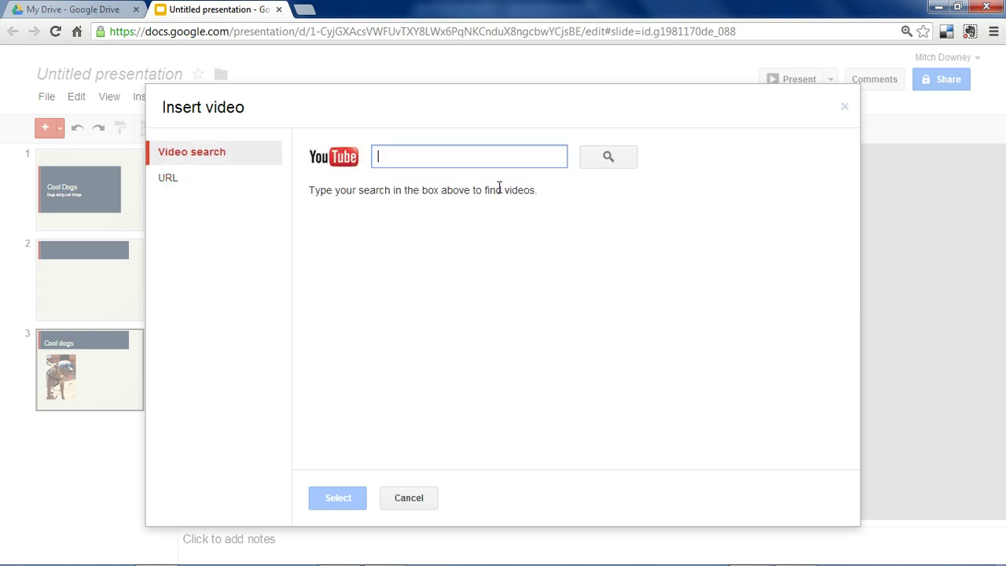
pyautogui.click(167, 179)
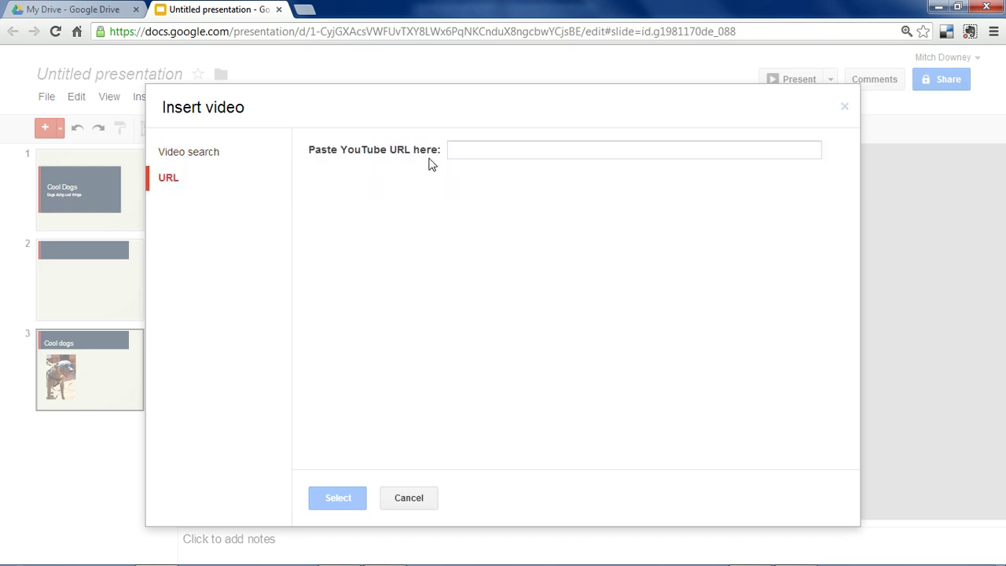
pyautogui.click(494, 152)
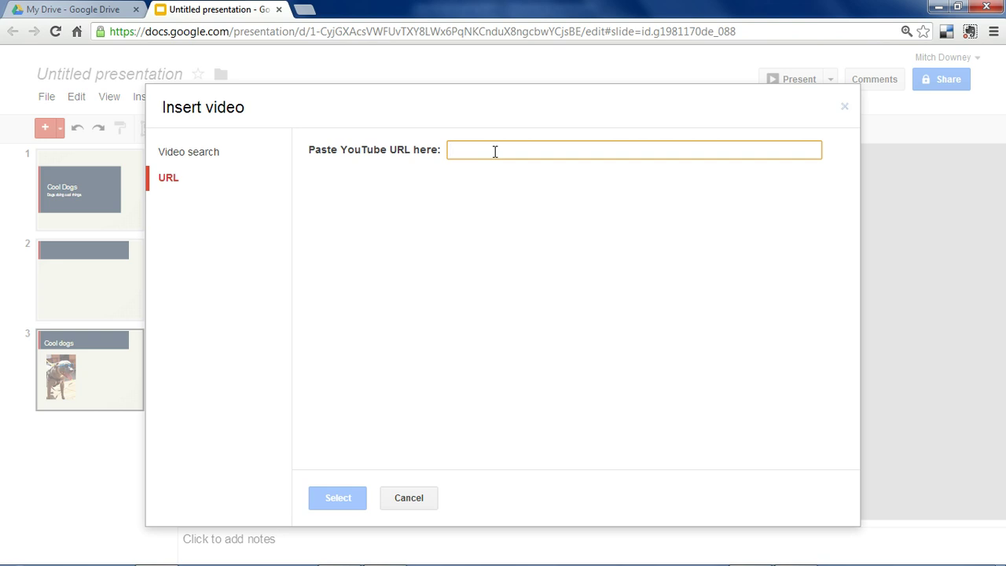
pyautogui.hotkey('ctrl', 'v')
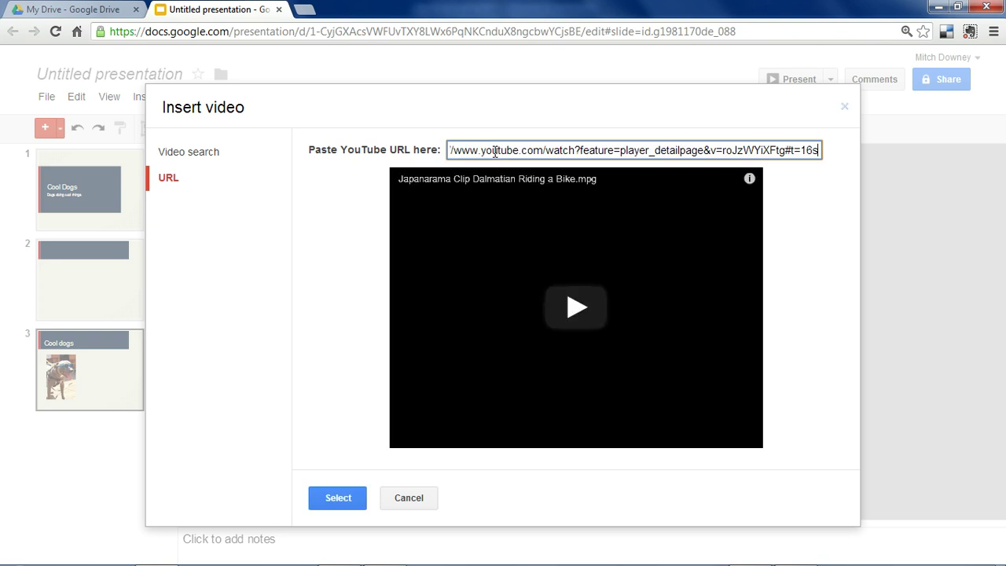
pyautogui.click(328, 505)
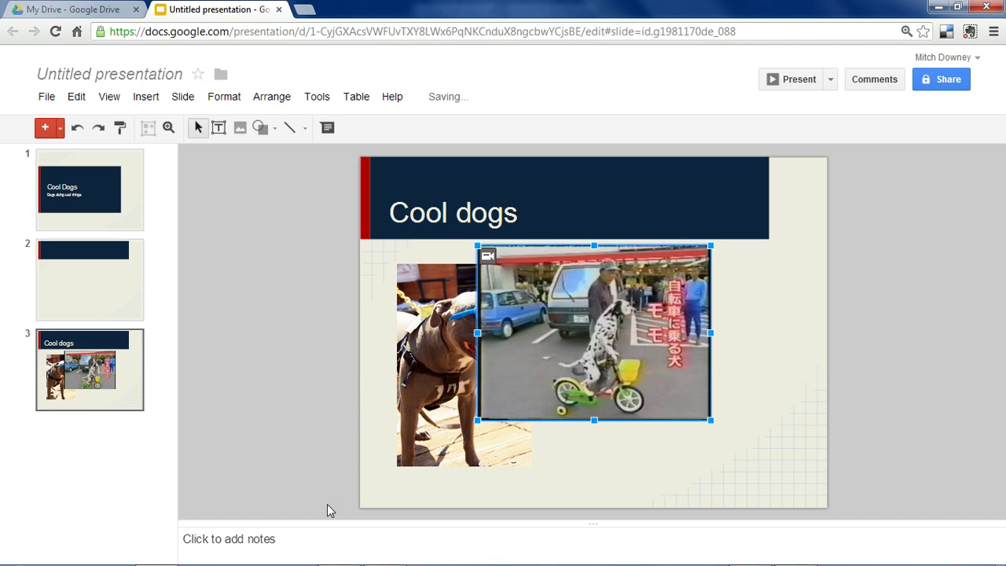
pyautogui.moveTo(576, 322)
pyautogui.mouseDown()
pyautogui.moveTo(662, 366)
pyautogui.moveTo(668, 357)
pyautogui.mouseUp()
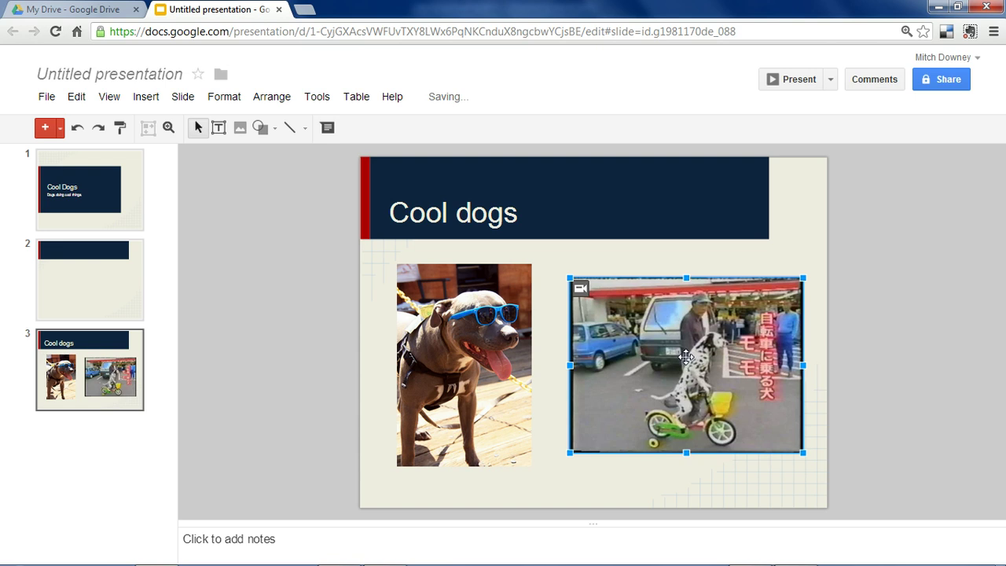
pyautogui.click(849, 424)
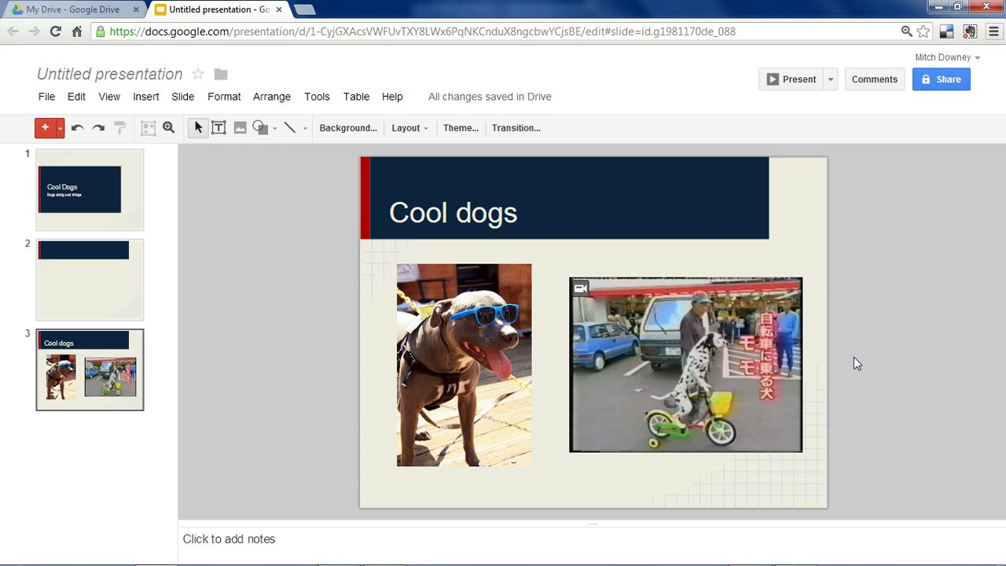
# Save the untitled presentation under the name 'Cool dogs' when starting to share it
pyautogui.click(944, 81)
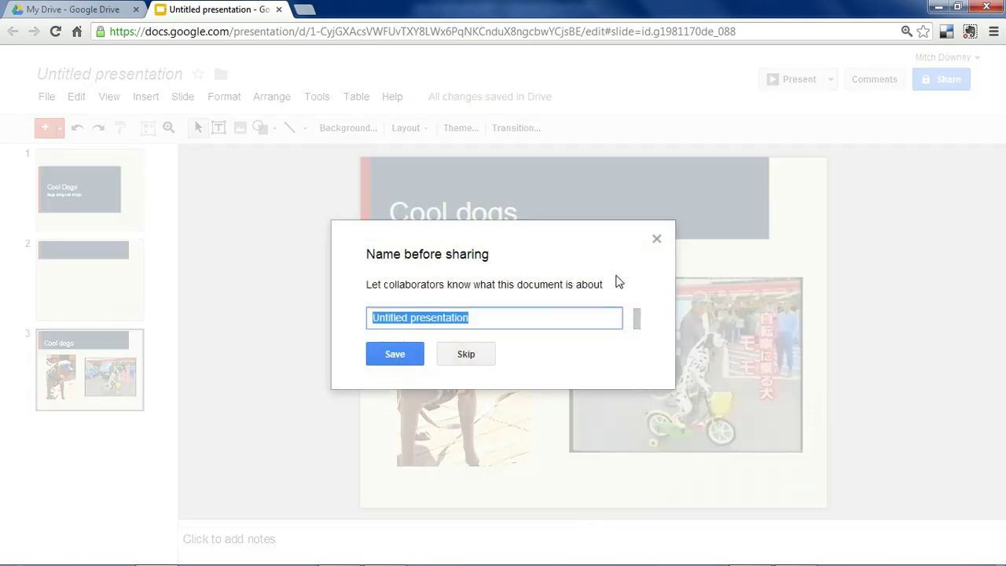
pyautogui.write('Cool d')
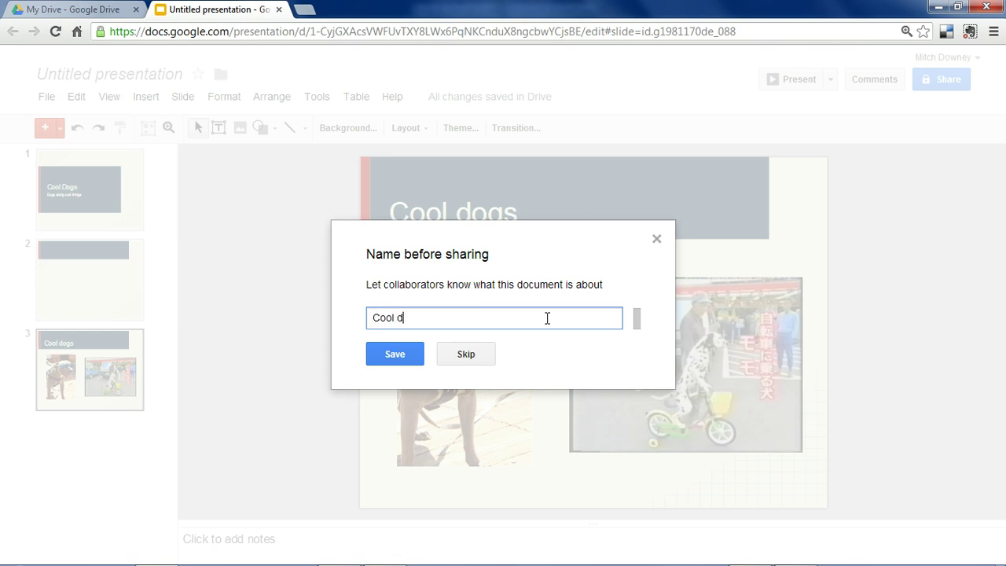
pyautogui.write('ogs')
pyautogui.click(395, 354)
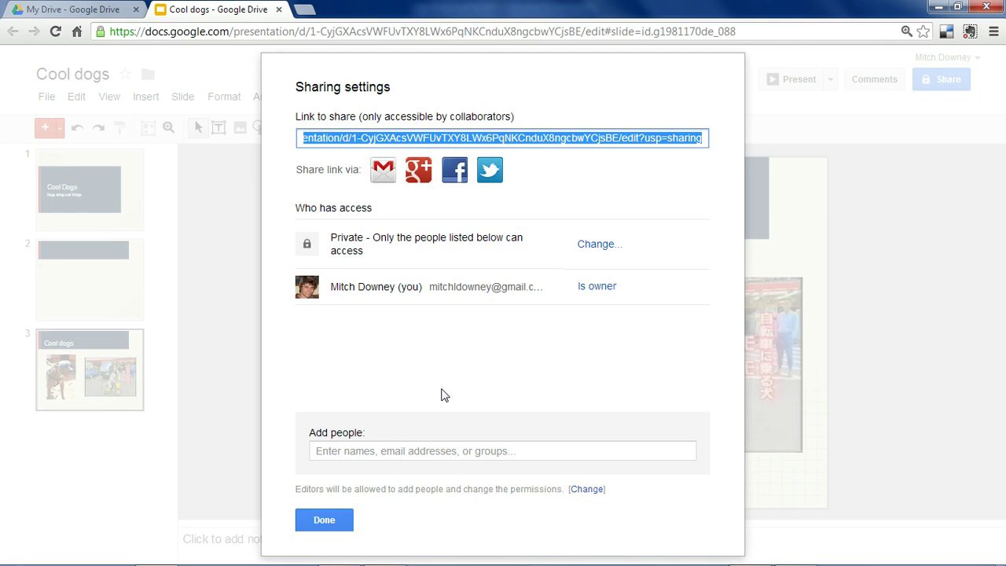
# Copy the presentation's share link to the clipboard
pyautogui.click(462, 449)
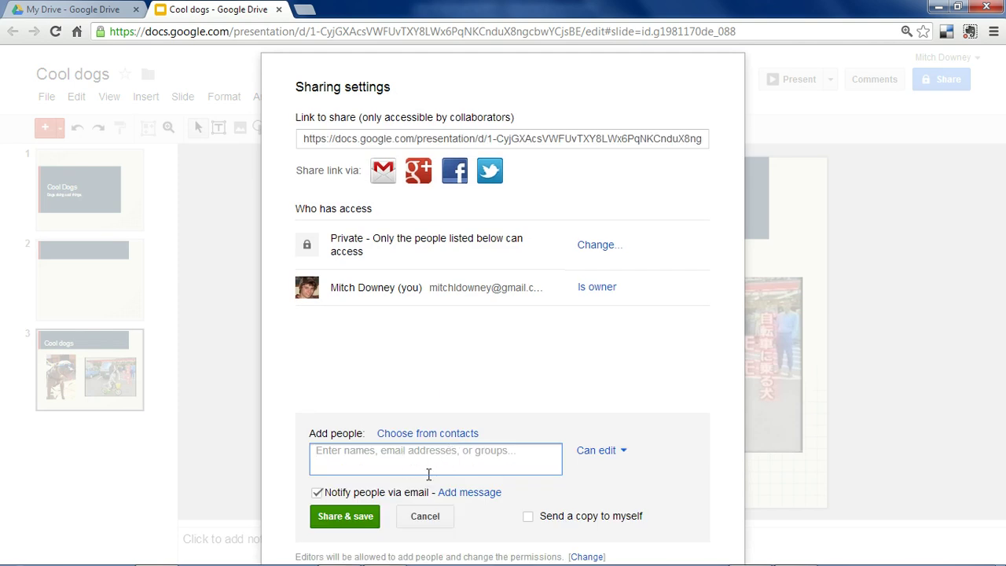
pyautogui.click(544, 141)
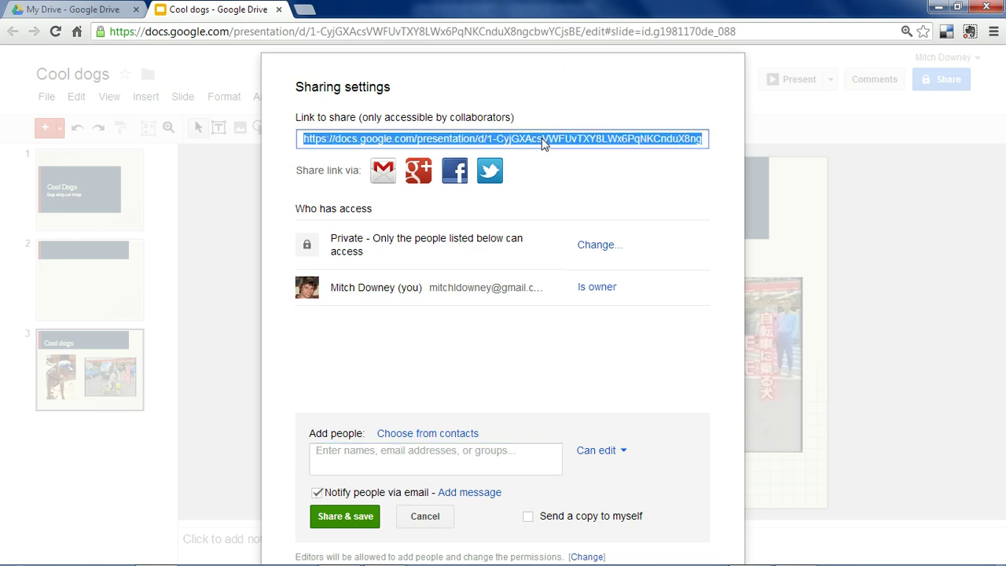
pyautogui.rightClick(388, 140)
pyautogui.click(434, 203)
# Invite a collaborator by e-mail address with Can comment permission
pyautogui.click(603, 458)
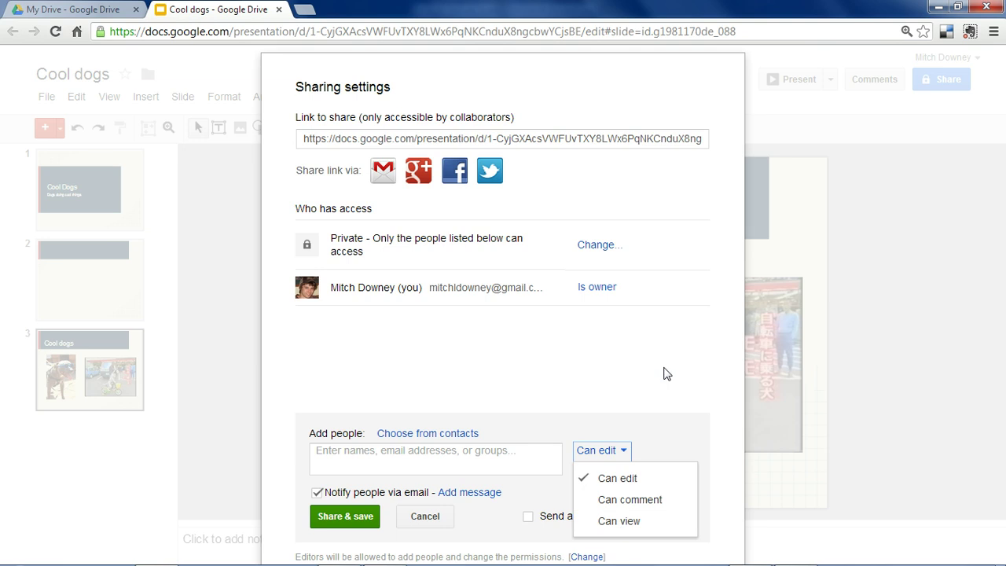
pyautogui.click(638, 503)
pyautogui.click(482, 463)
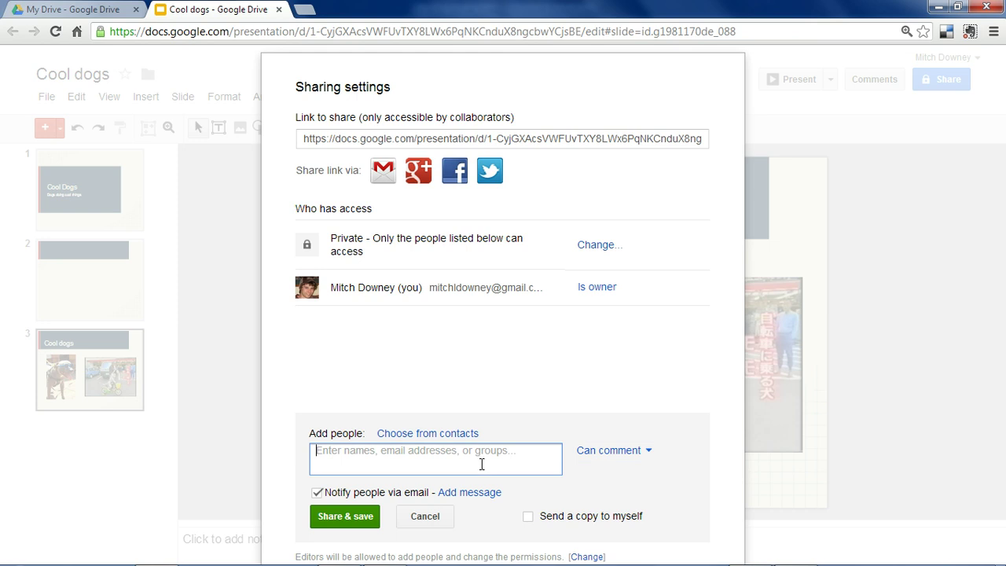
pyautogui.write('jsuch')
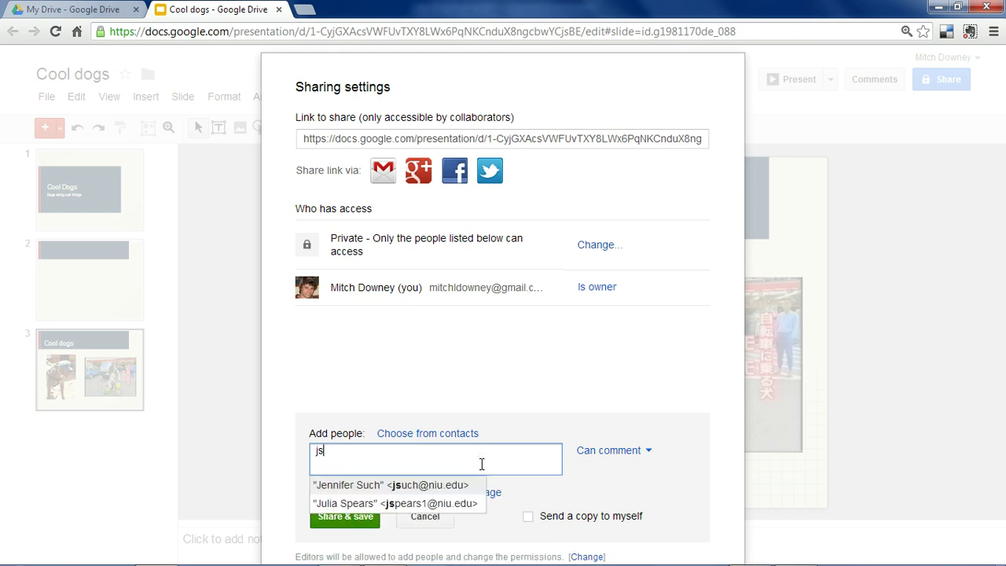
pyautogui.press('Return')
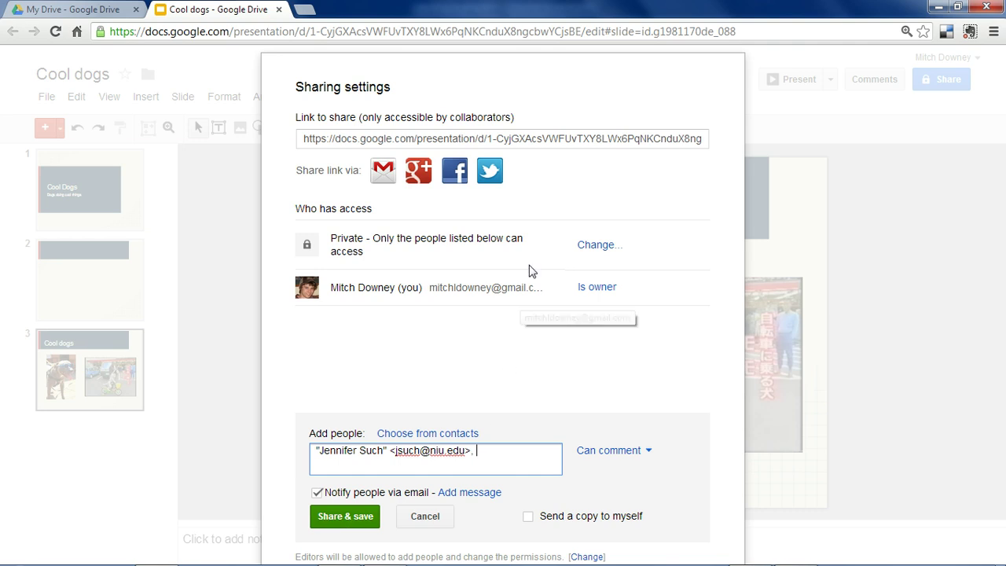
# Leave link visibility unchanged and discard the pending invite, keeping the presentation private
pyautogui.click(600, 247)
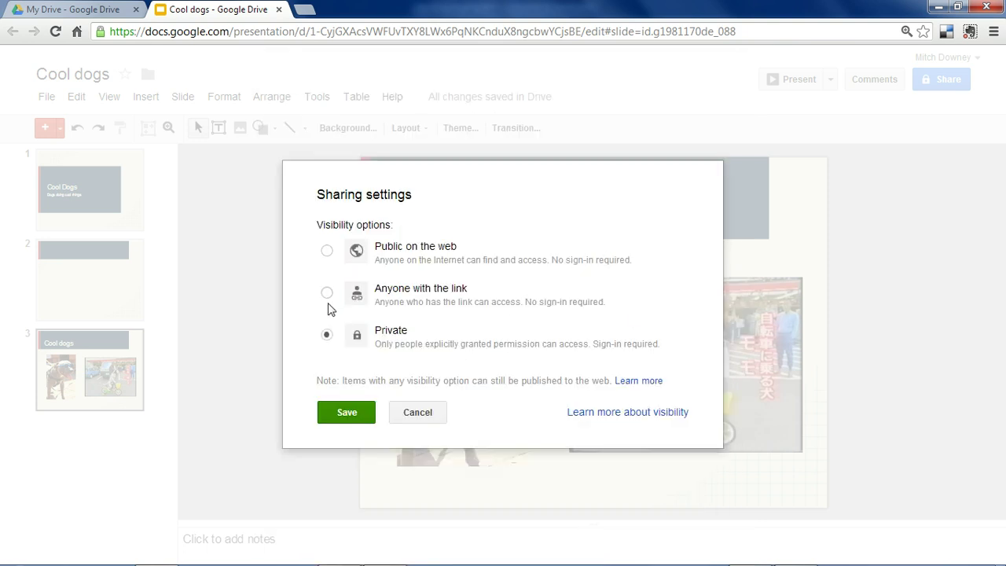
pyautogui.click(327, 251)
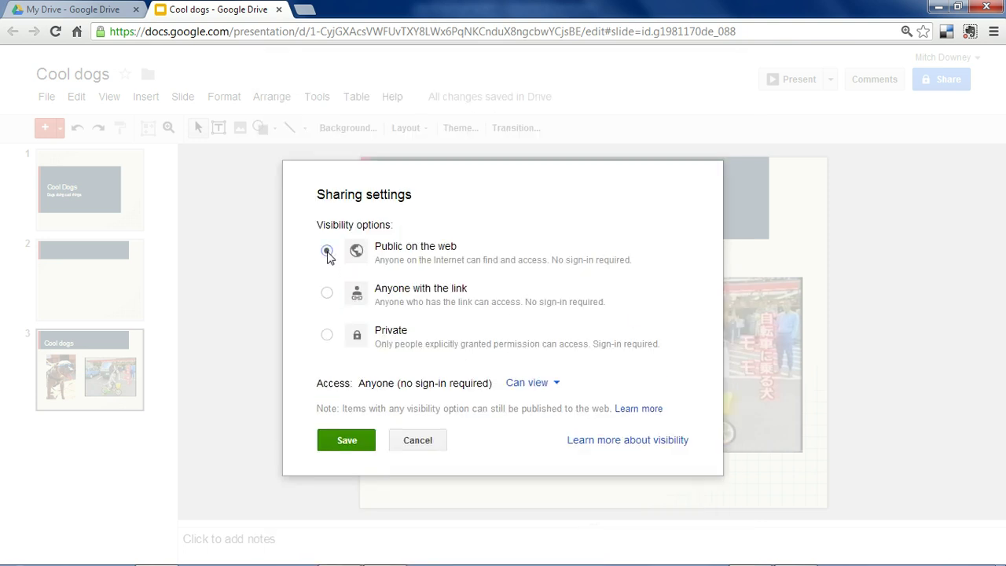
pyautogui.click(327, 293)
pyautogui.click(531, 384)
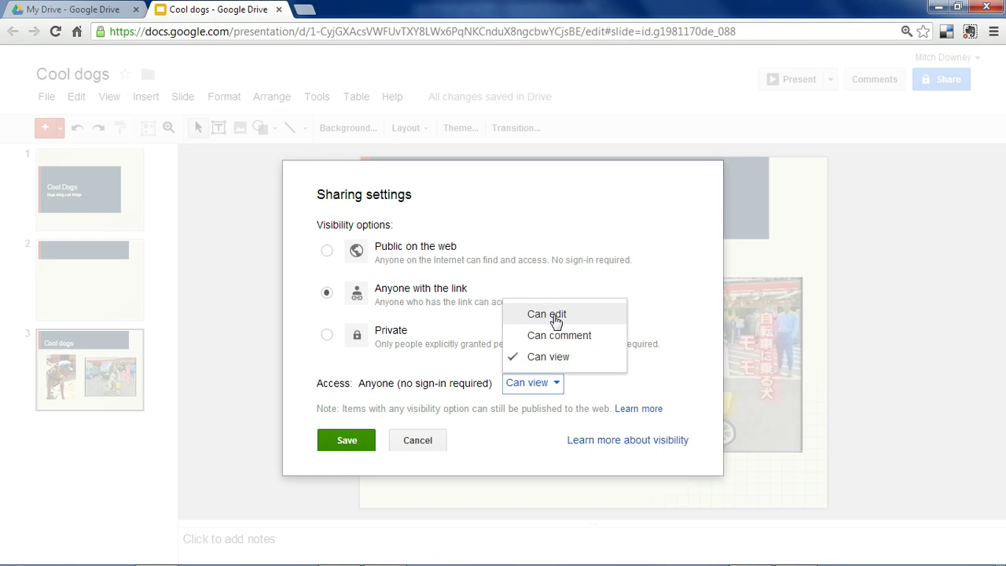
pyautogui.click(546, 391)
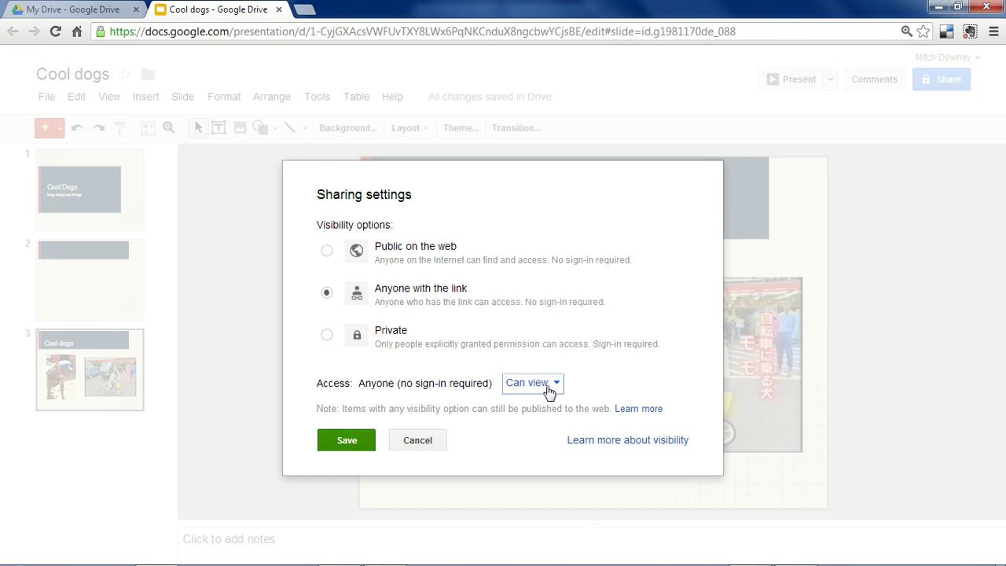
pyautogui.click(409, 443)
pyautogui.click(432, 510)
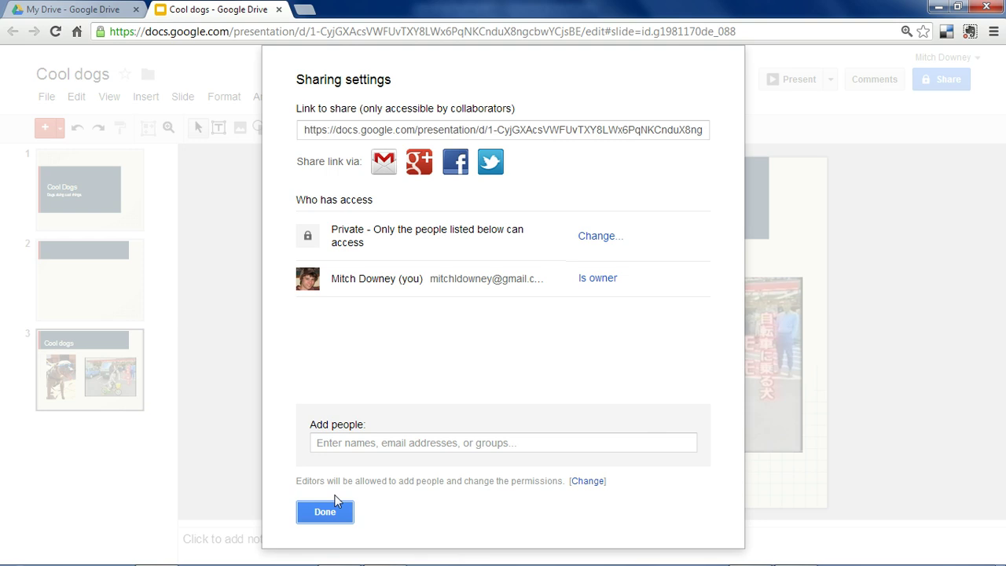
pyautogui.click(326, 515)
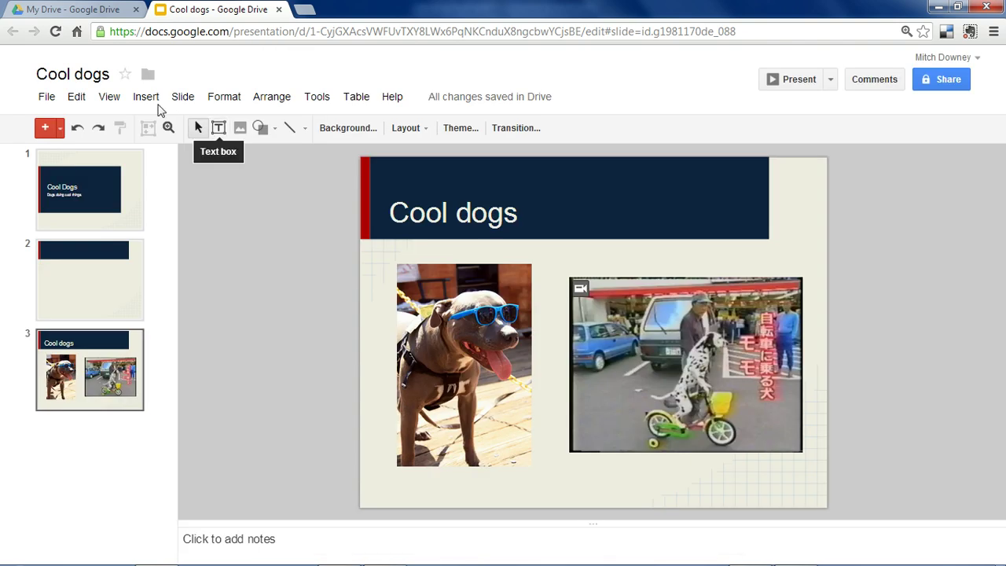
# Post a 'too cool!' comment on the third slide using Insert > Comment
pyautogui.click(146, 97)
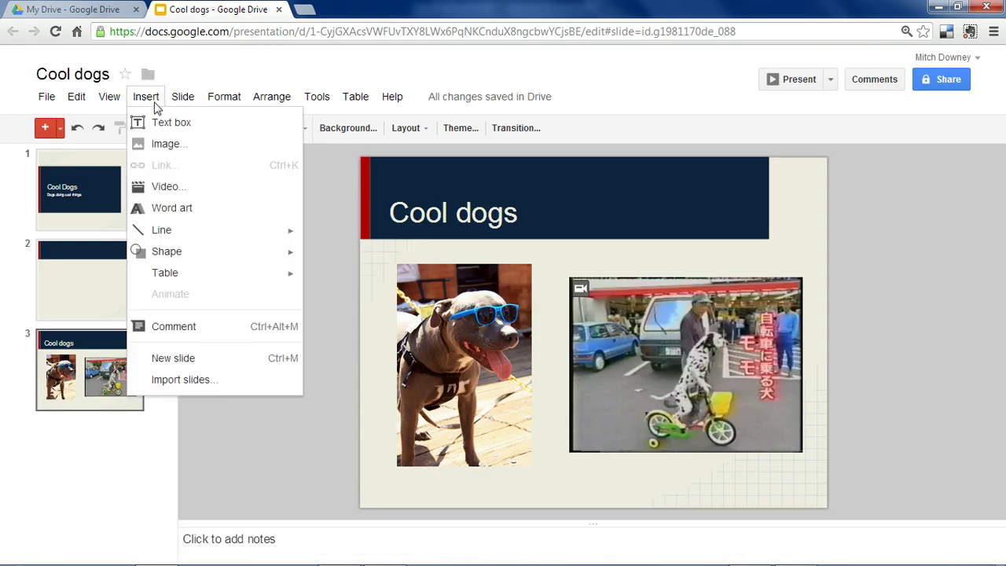
pyautogui.click(175, 325)
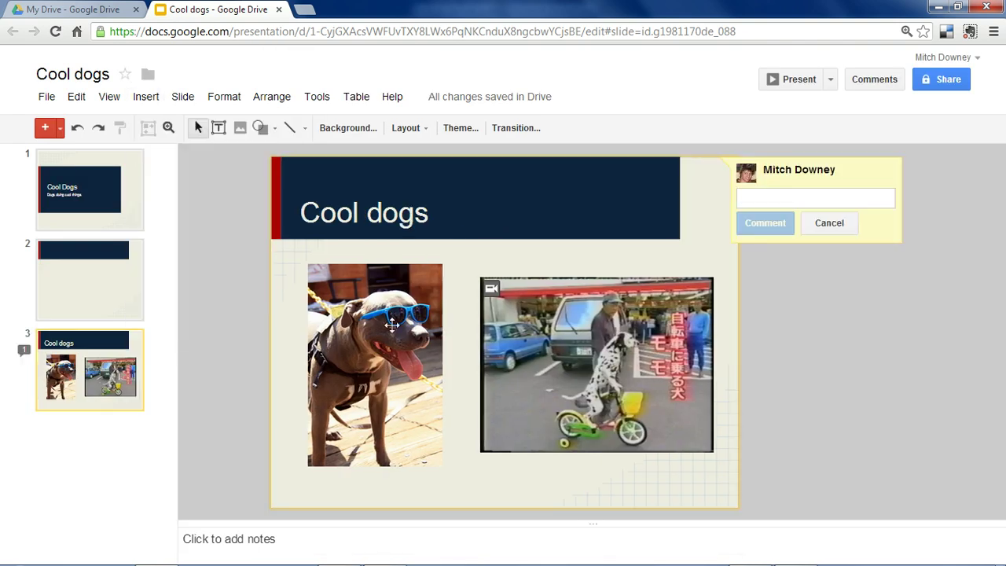
pyautogui.write('too cool!')
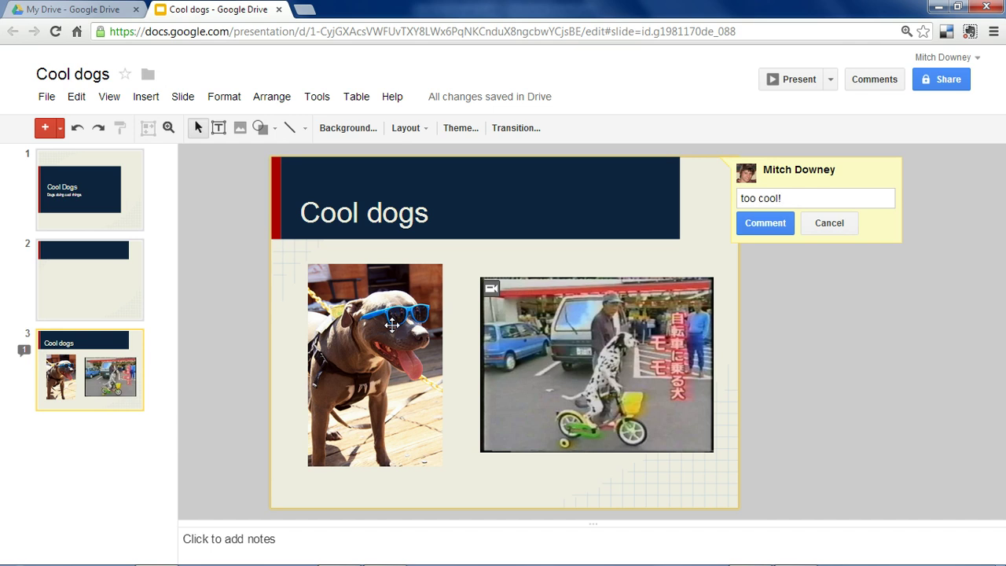
pyautogui.click(761, 228)
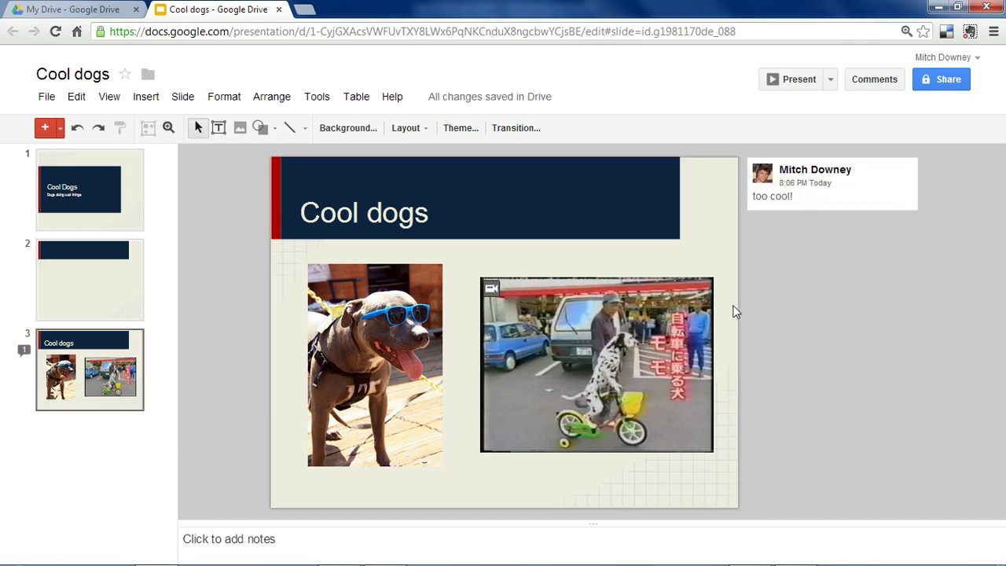
pyautogui.click(795, 79)
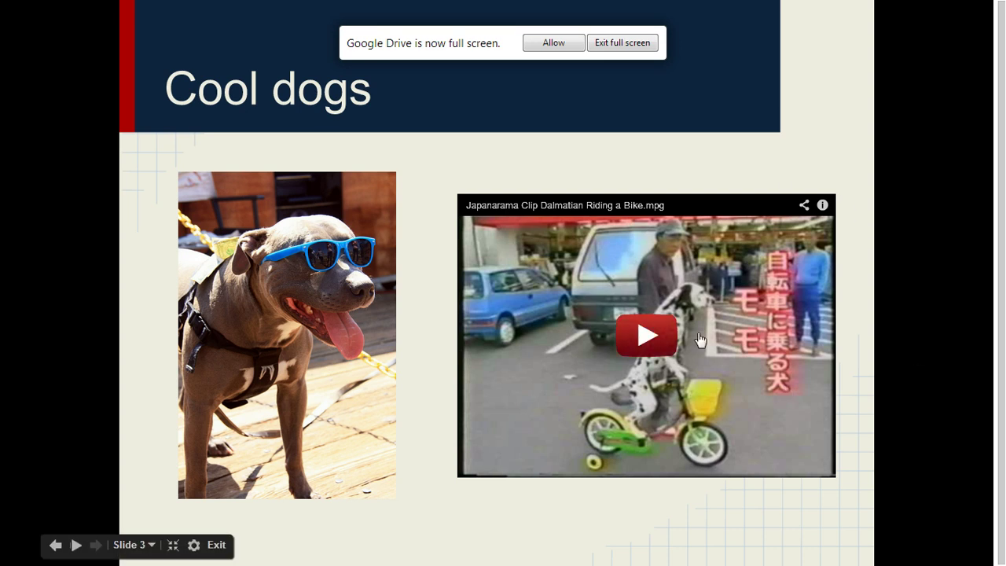
pyautogui.click(649, 340)
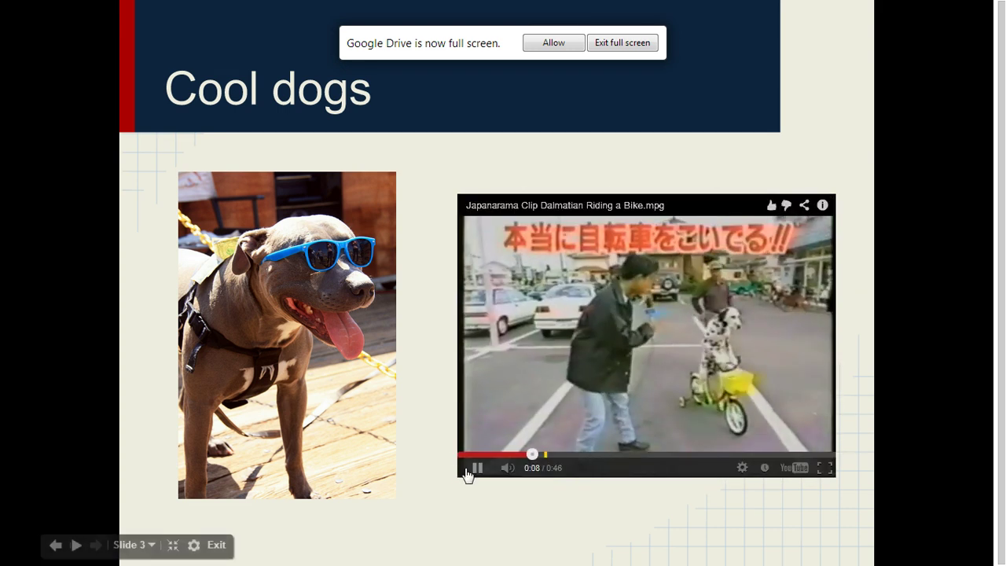
pyautogui.click(466, 474)
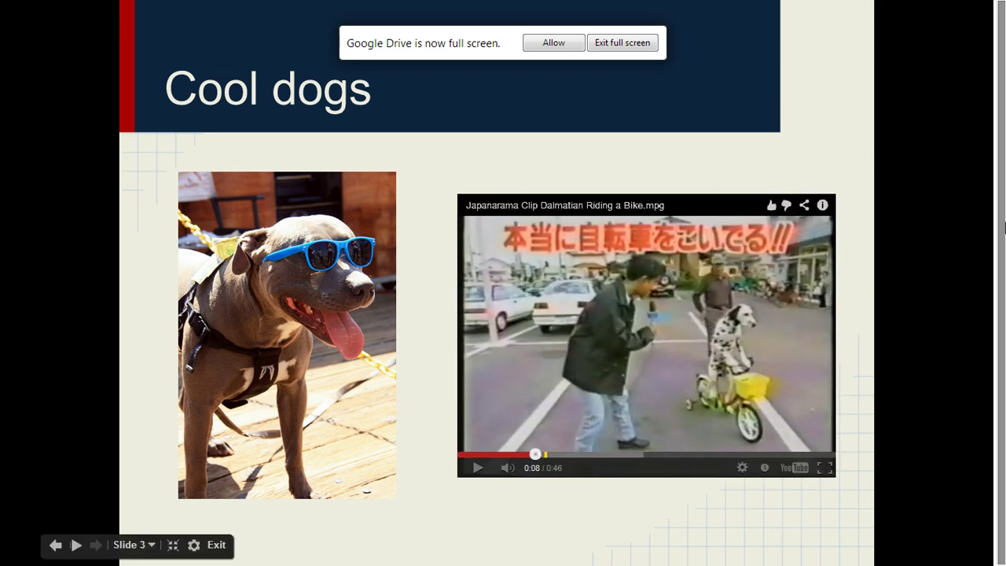
pyautogui.click(633, 44)
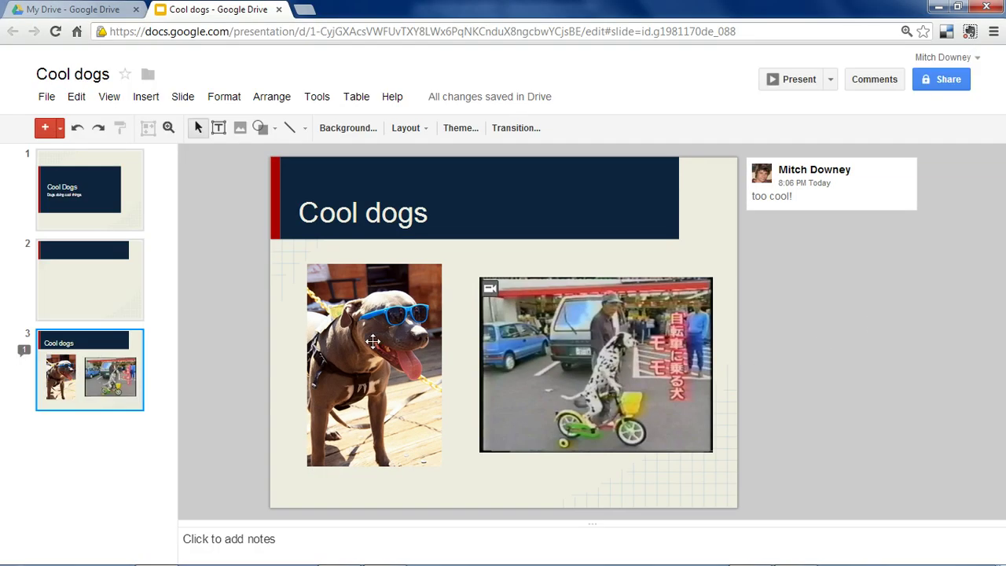
# Look through the title, blank and Cool dogs slide thumbnails to find the blank slide
pyautogui.click(250, 322)
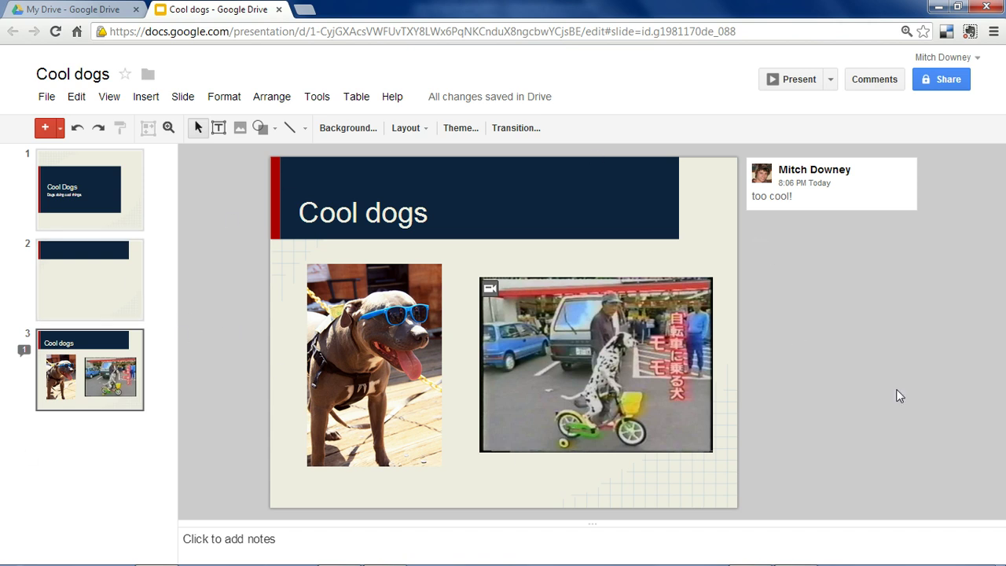
pyautogui.rightClick(60, 271)
pyautogui.click(56, 206)
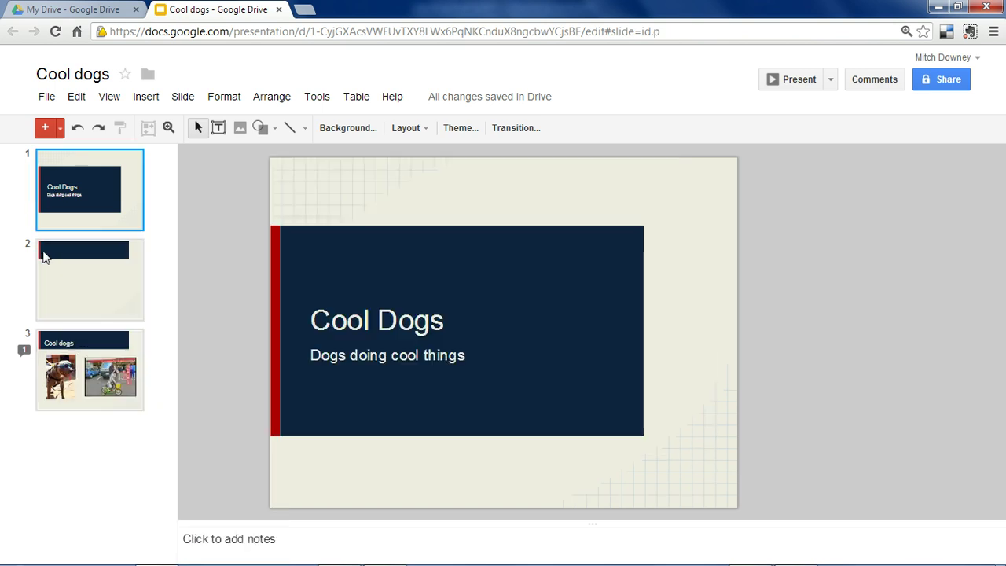
pyautogui.click(43, 260)
pyautogui.click(71, 357)
pyautogui.click(61, 282)
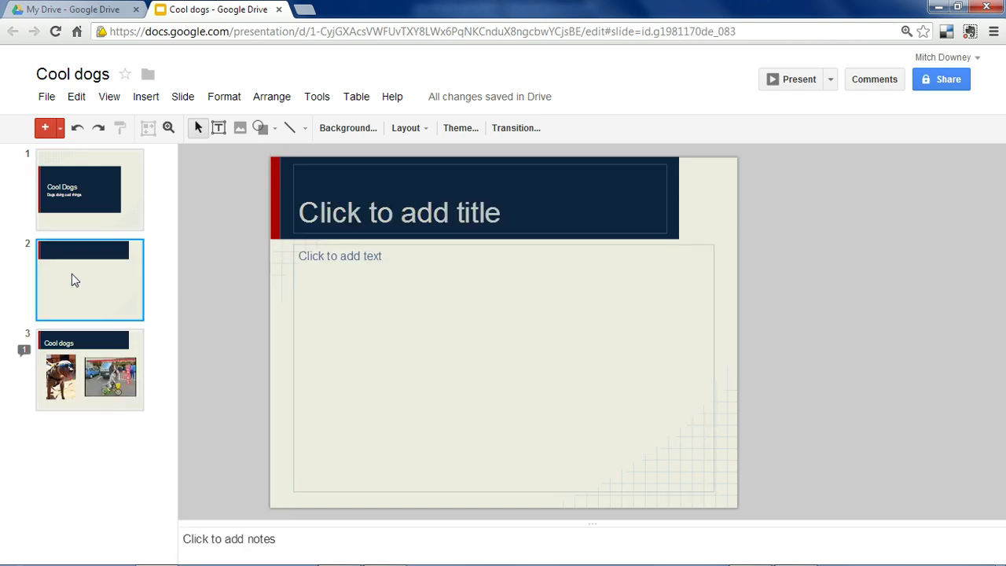
# Delete the blank second slide, leaving the Cool dogs slide as slide 2
pyautogui.rightClick(72, 274)
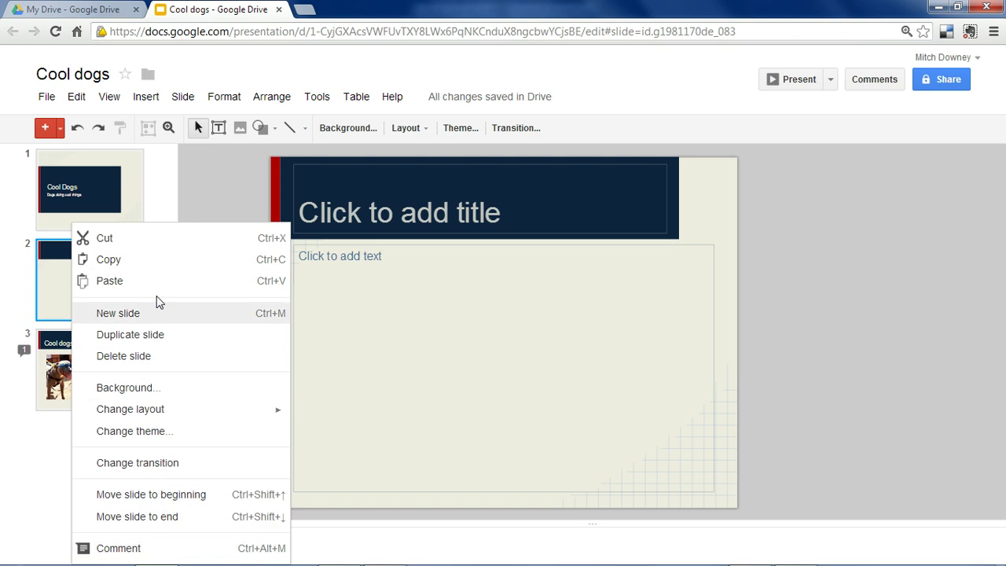
pyautogui.click(139, 240)
pyautogui.click(123, 207)
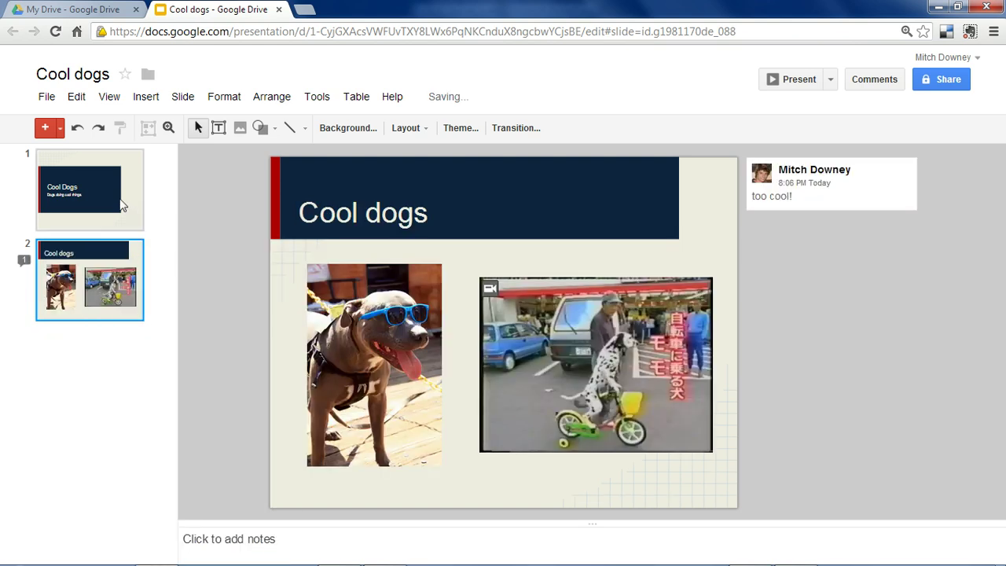
pyautogui.click(77, 270)
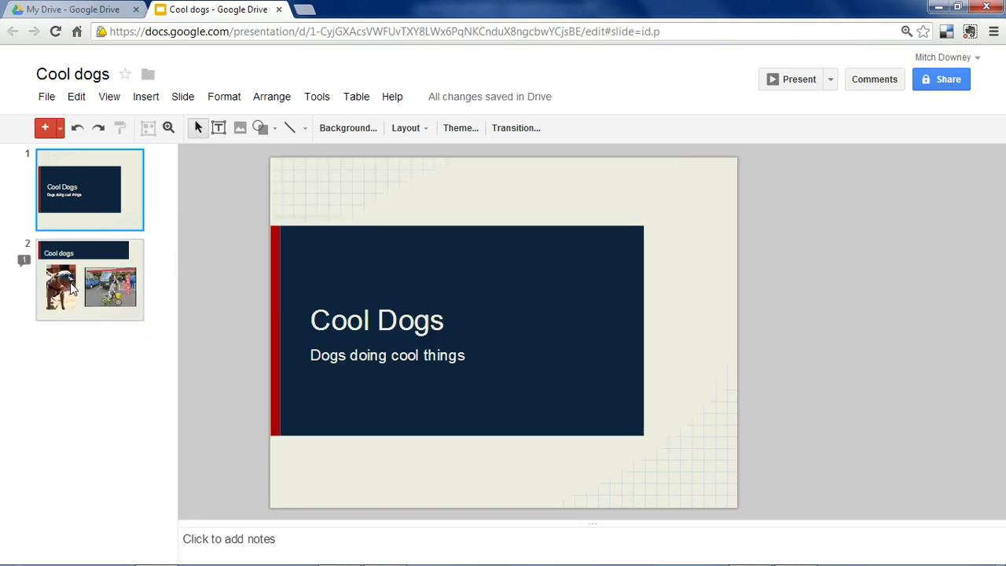
# Give the sunglasses dog photo a Fly in animation
pyautogui.click(416, 368)
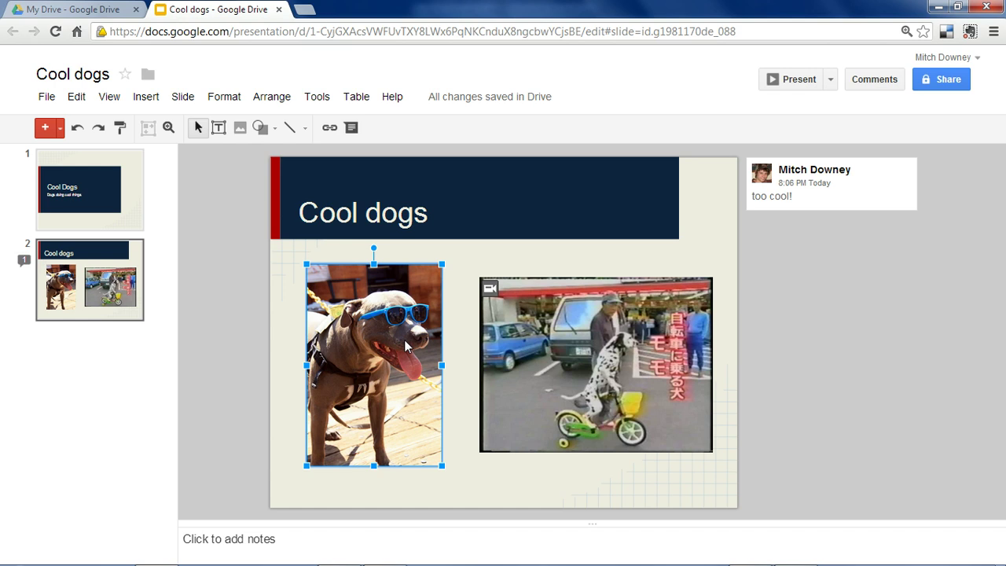
pyautogui.rightClick(403, 339)
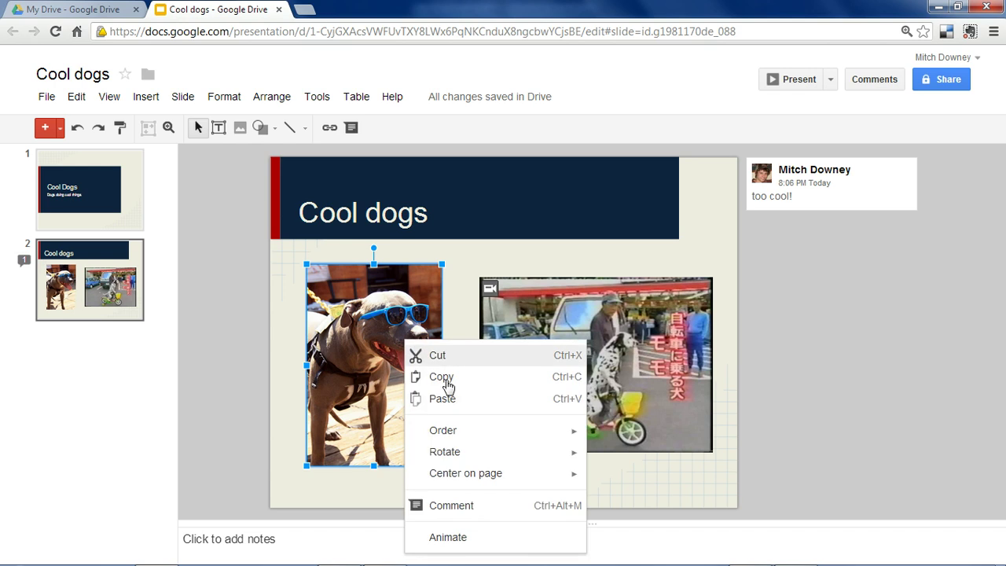
pyautogui.click(447, 537)
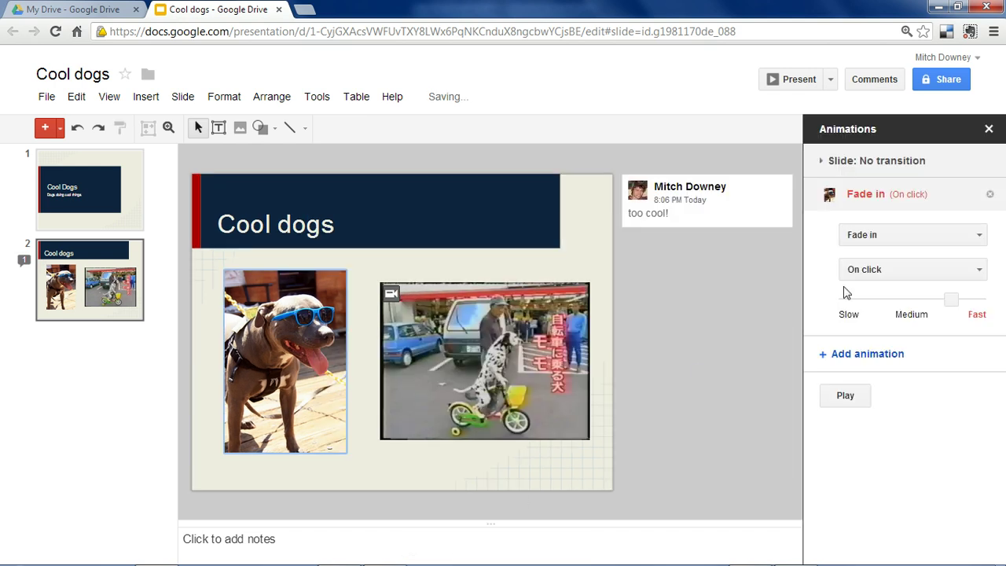
pyautogui.click(979, 237)
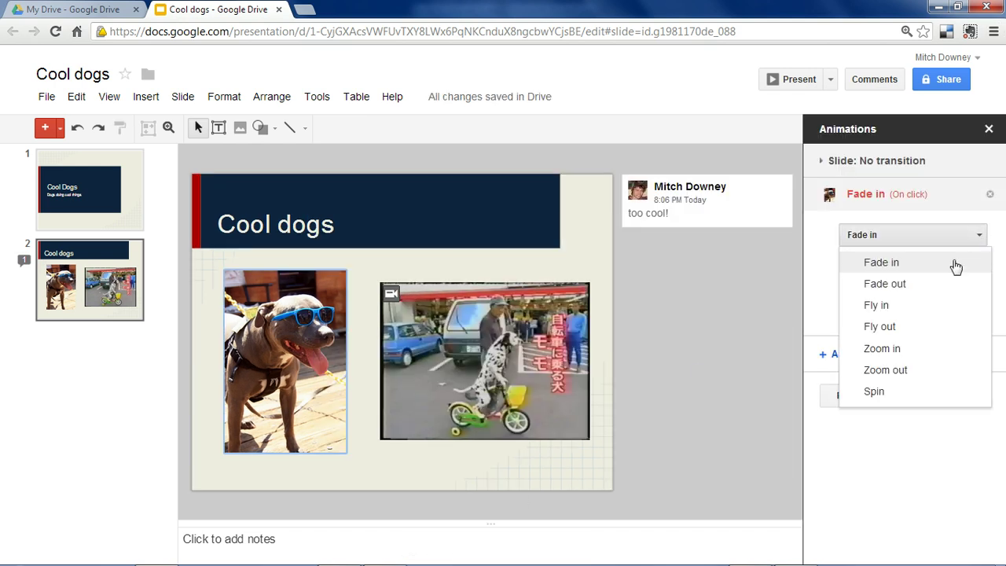
pyautogui.click(916, 306)
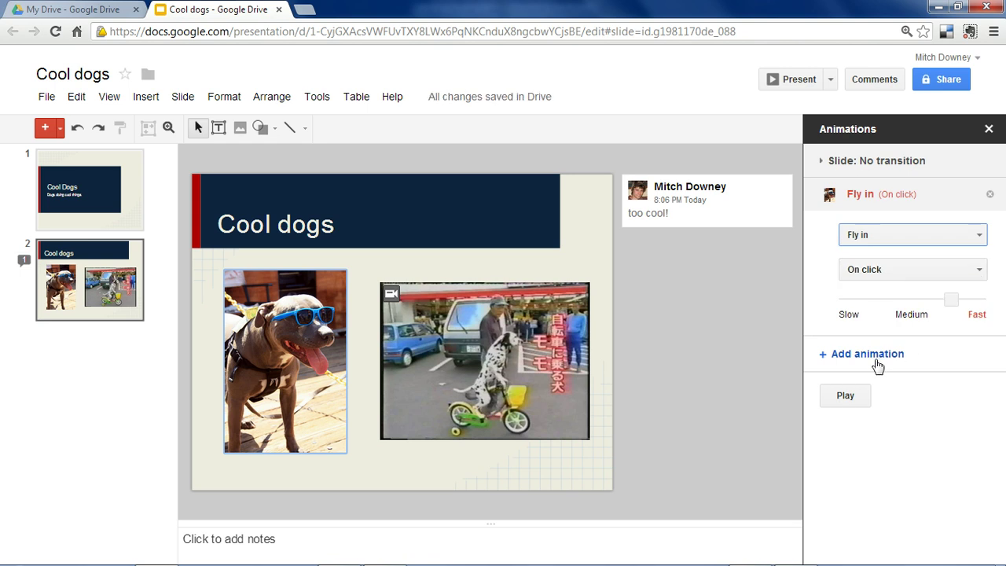
# Add a second Fade out animation to the photo at Medium speed
pyautogui.click(877, 358)
pyautogui.click(900, 271)
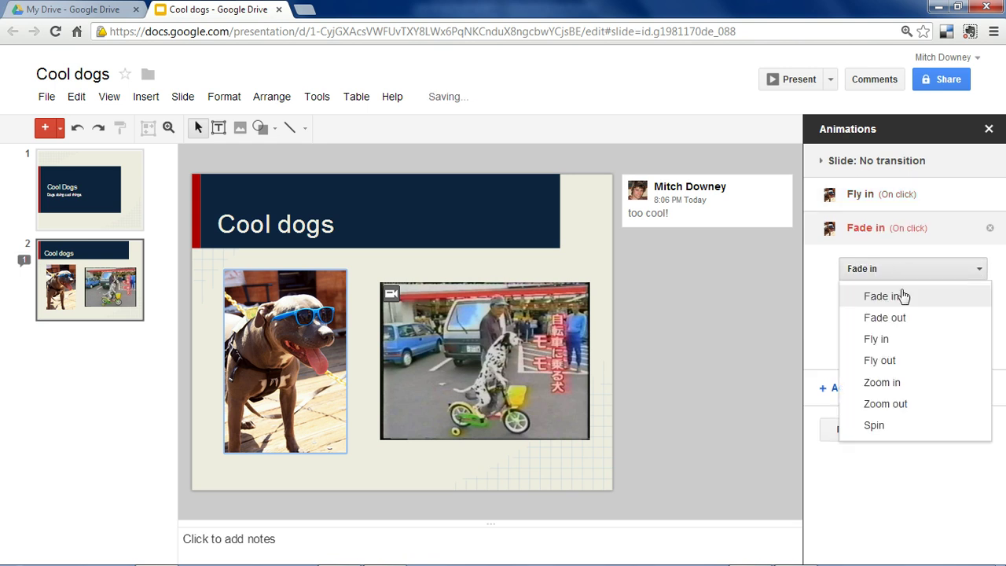
pyautogui.click(884, 318)
pyautogui.moveTo(916, 335); pyautogui.dragTo(905, 338)
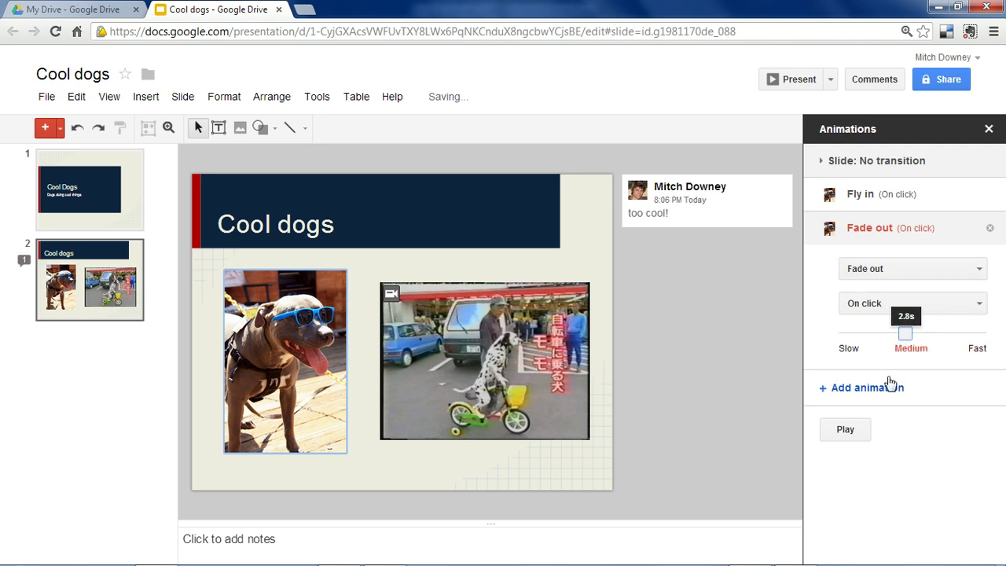
pyautogui.click(790, 81)
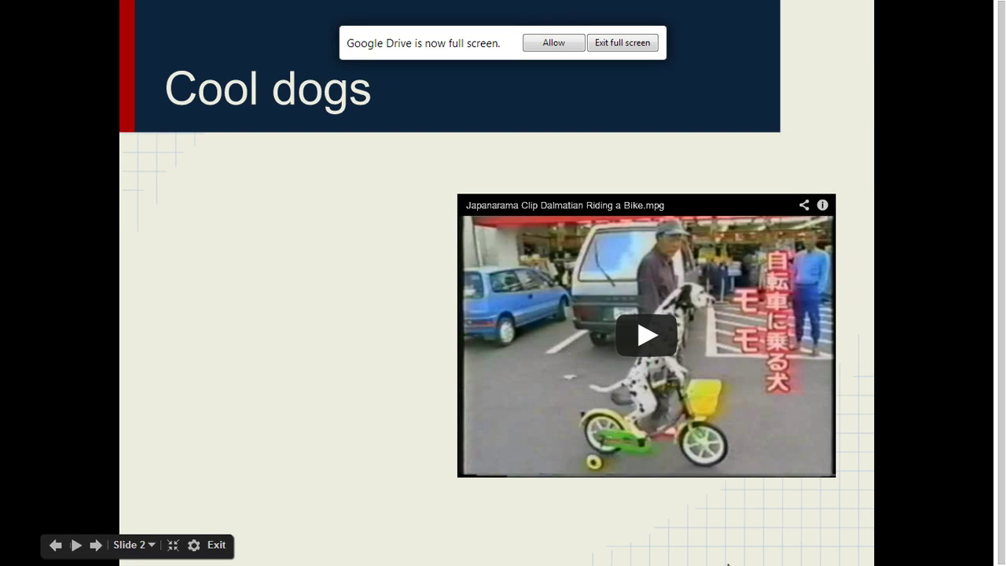
pyautogui.click(856, 303)
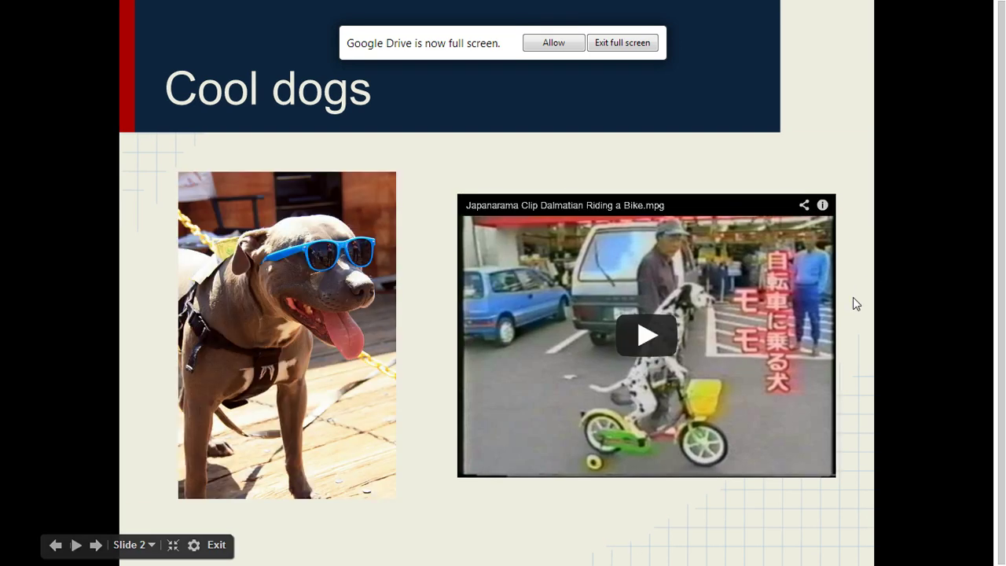
pyautogui.click(856, 304)
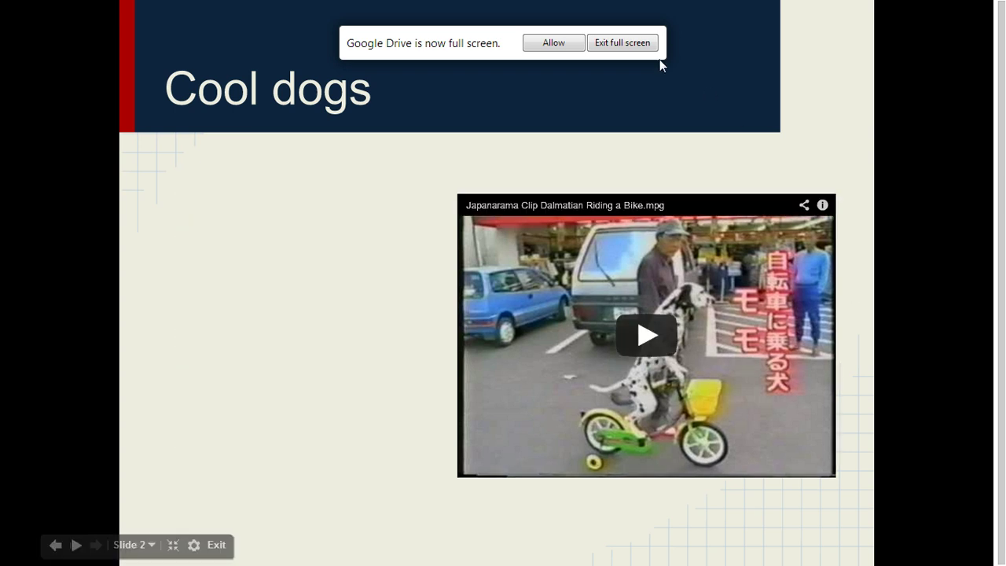
pyautogui.click(625, 43)
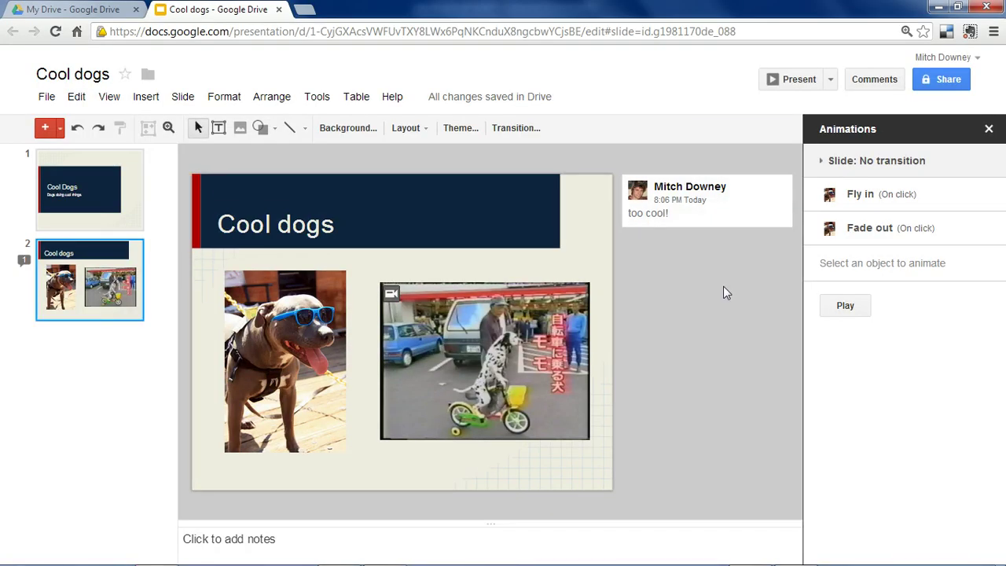